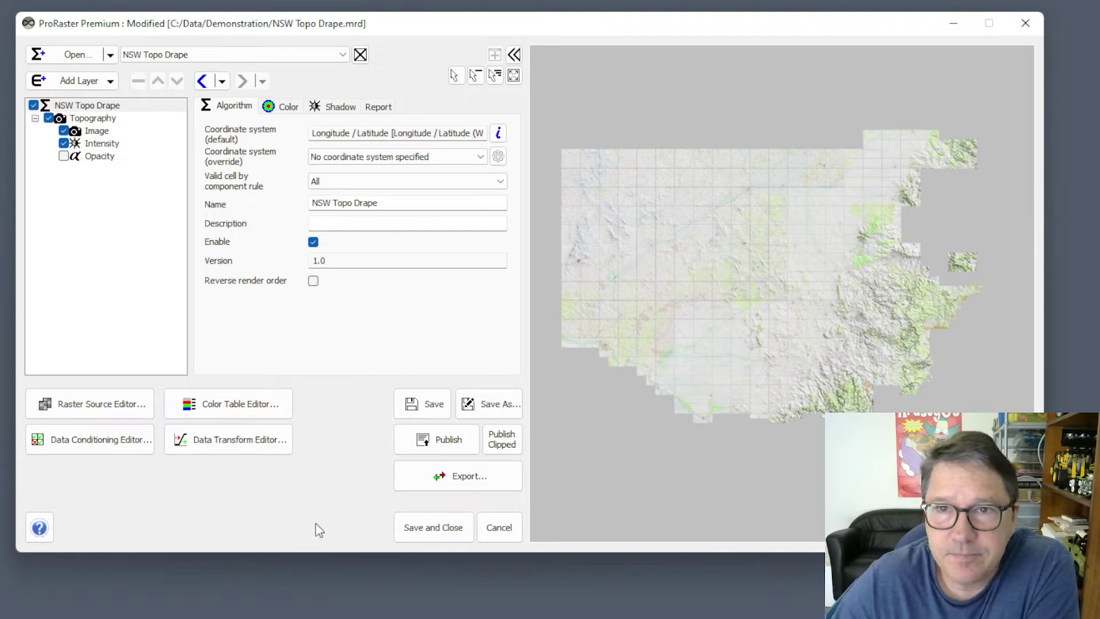
- Review the NSW Topo Drape's valid cell by component rule options, leaving the rule on All
{"action": "left_click", "coordinate": [123, 109]}
{"action": "left_click", "coordinate": [239, 112]}
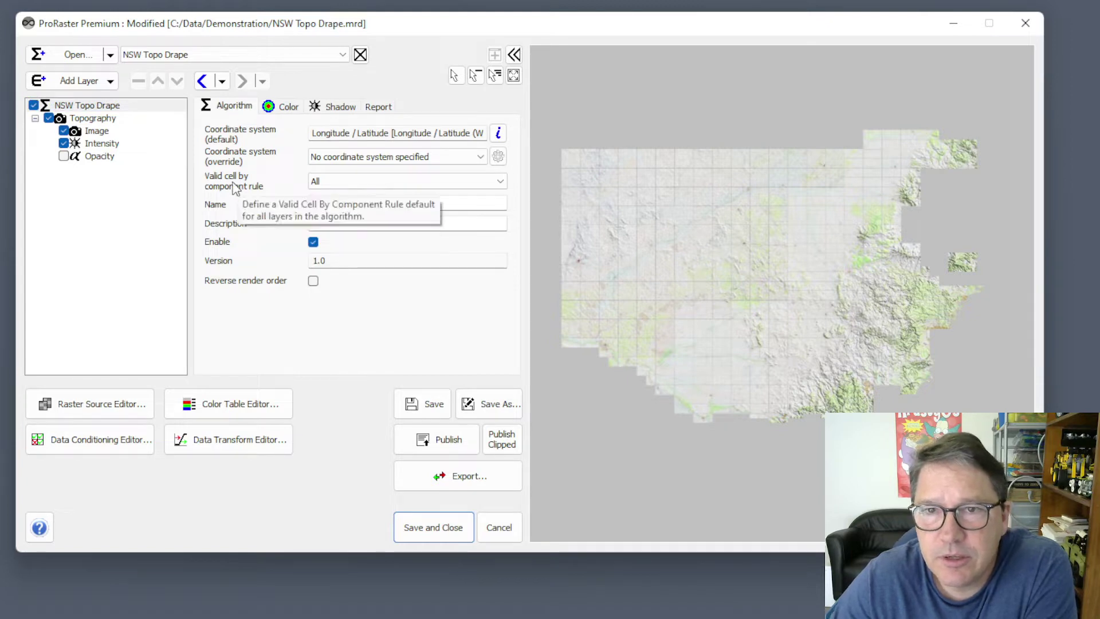
{"action": "left_click", "coordinate": [431, 182]}
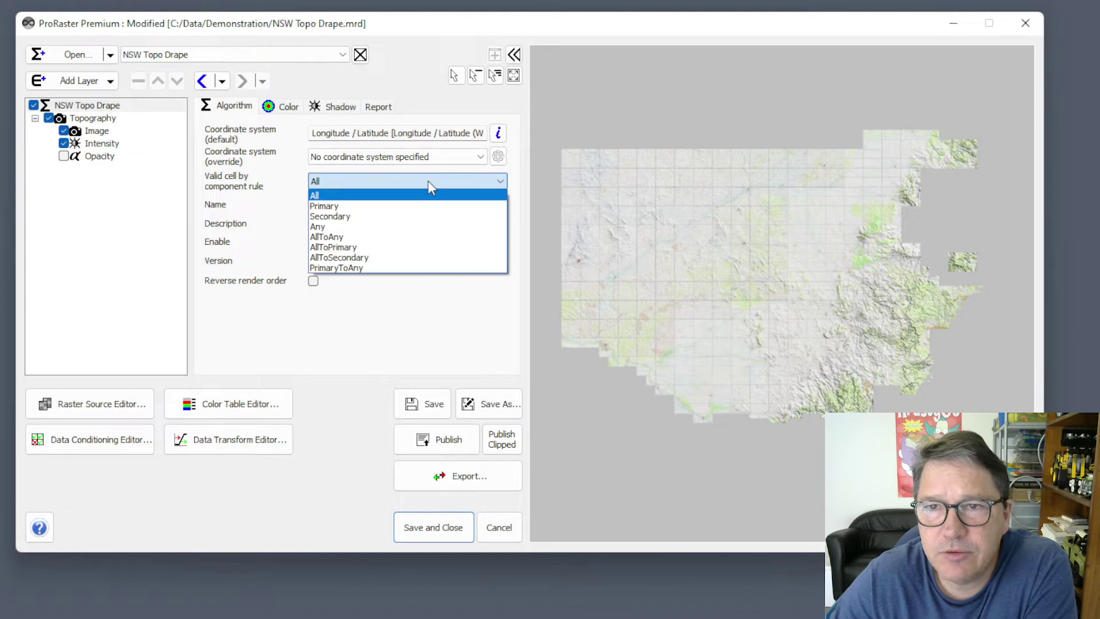
{"action": "left_click", "coordinate": [428, 181]}
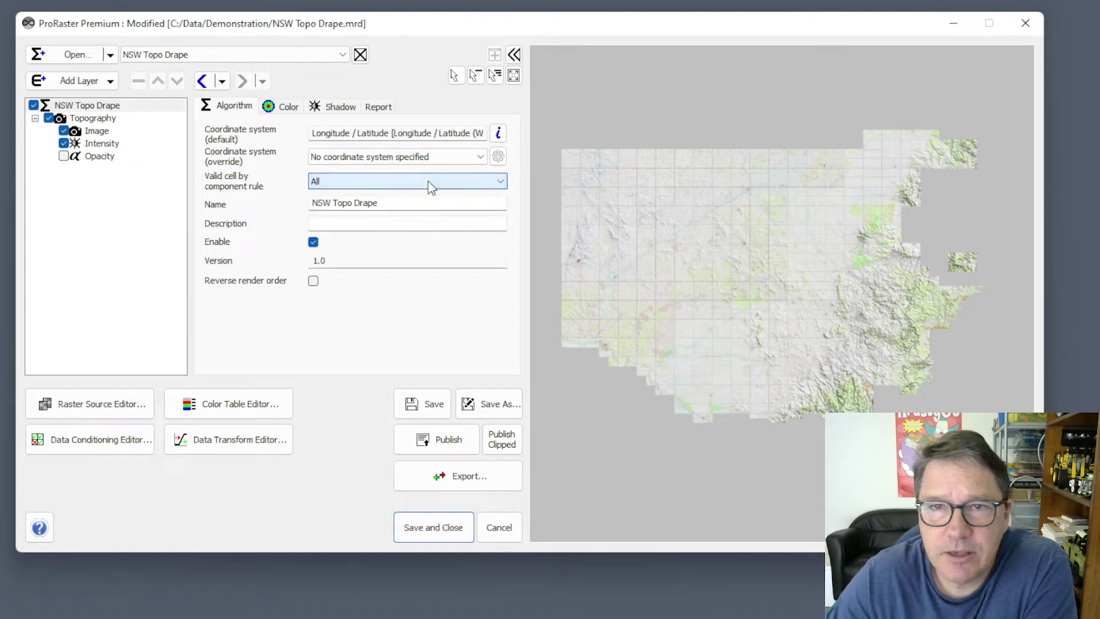
{"action": "left_click", "coordinate": [96, 119]}
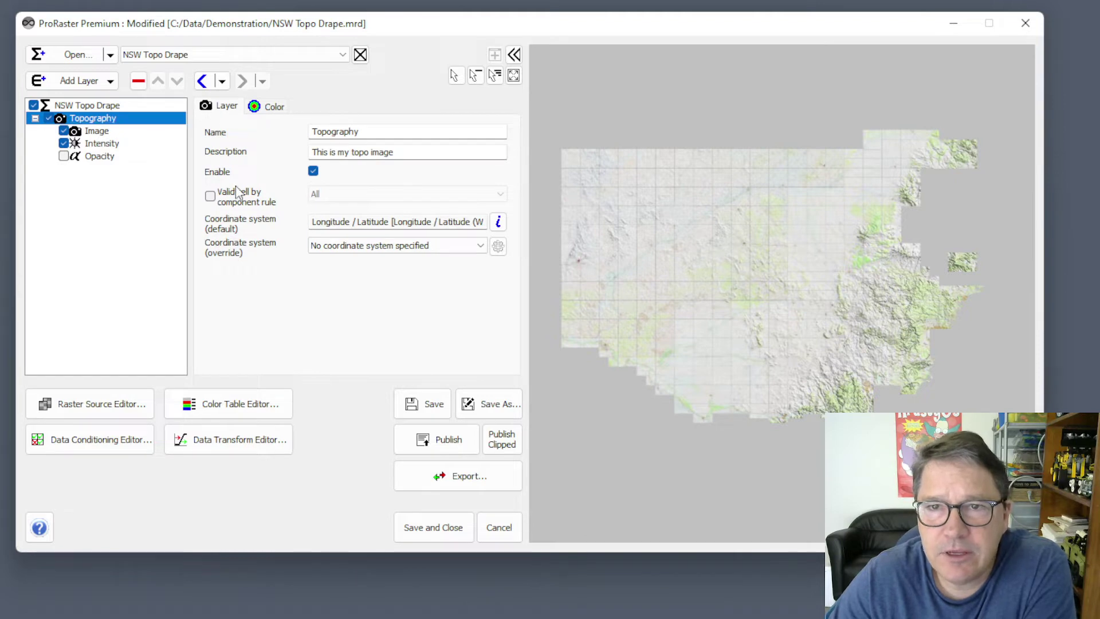
{"action": "mouse_move", "coordinate": [253, 222]}
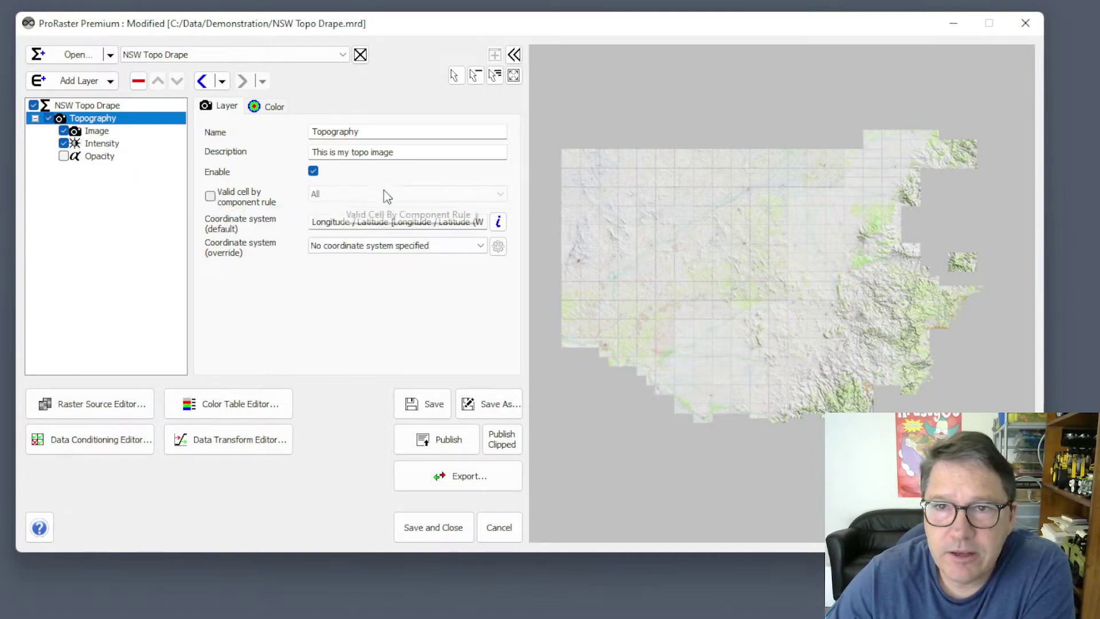
{"action": "left_click", "coordinate": [92, 106]}
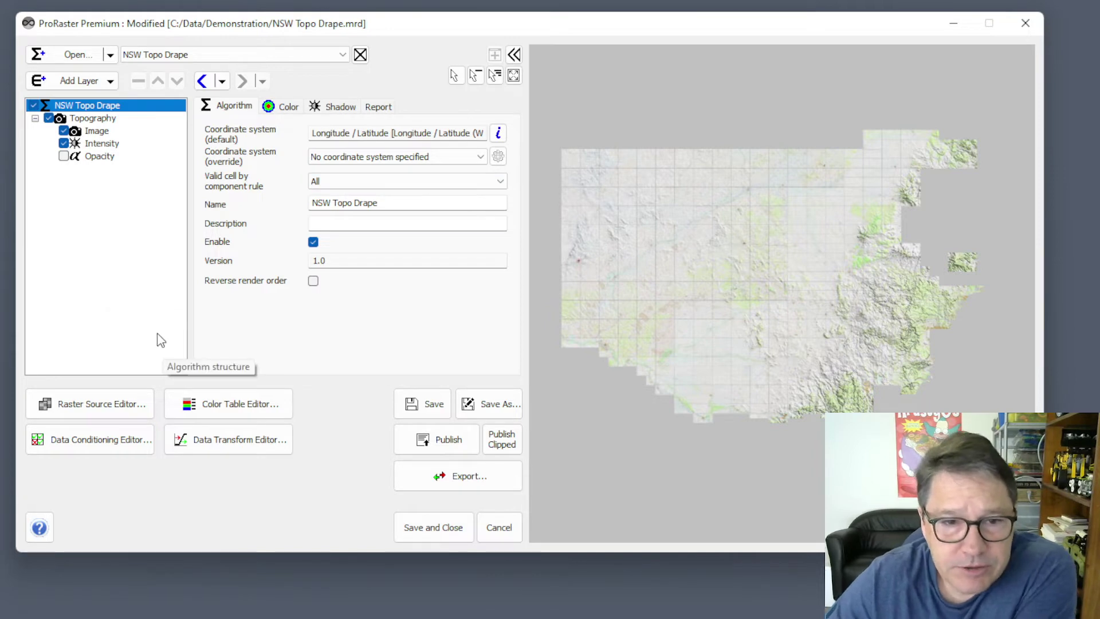
{"action": "left_click", "coordinate": [95, 120]}
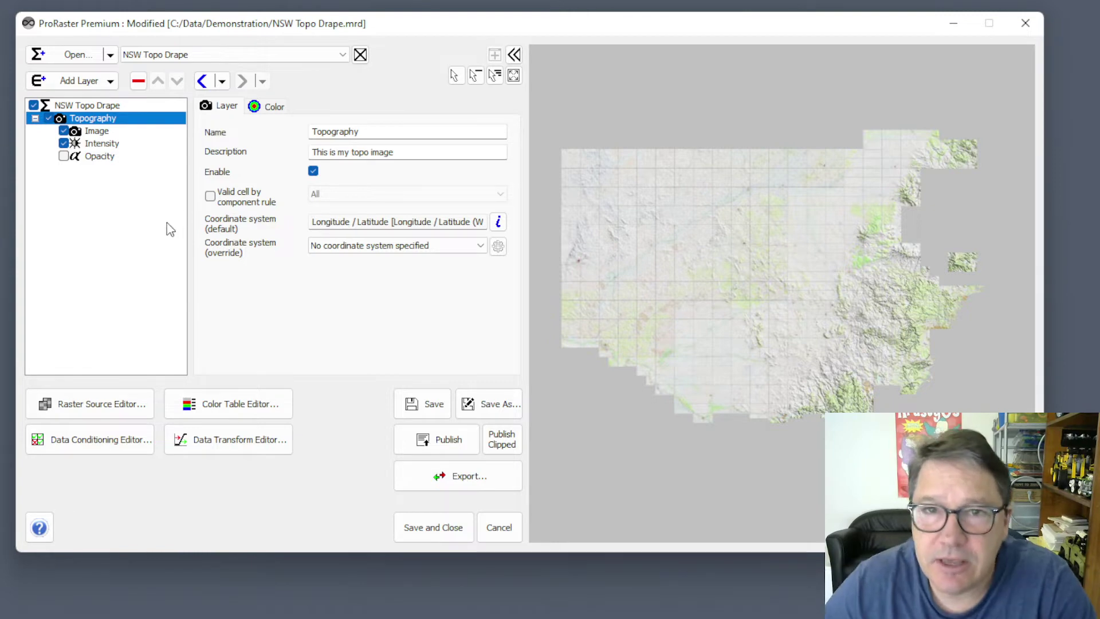
- Hide the Image layer to view the Intensity hillshade alone, bringing the NSW coast back into view
{"action": "left_click", "coordinate": [63, 143]}
{"action": "left_click", "coordinate": [64, 131]}
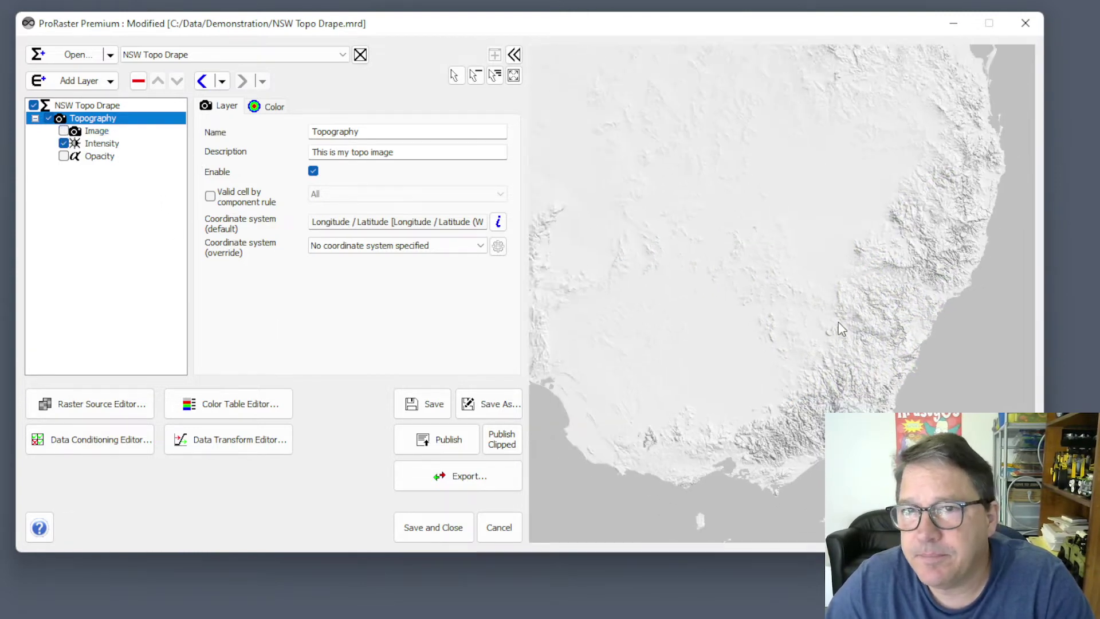
{"action": "scroll", "coordinate": [837, 322], "scroll_direction": "down", "scroll_amount": 3}
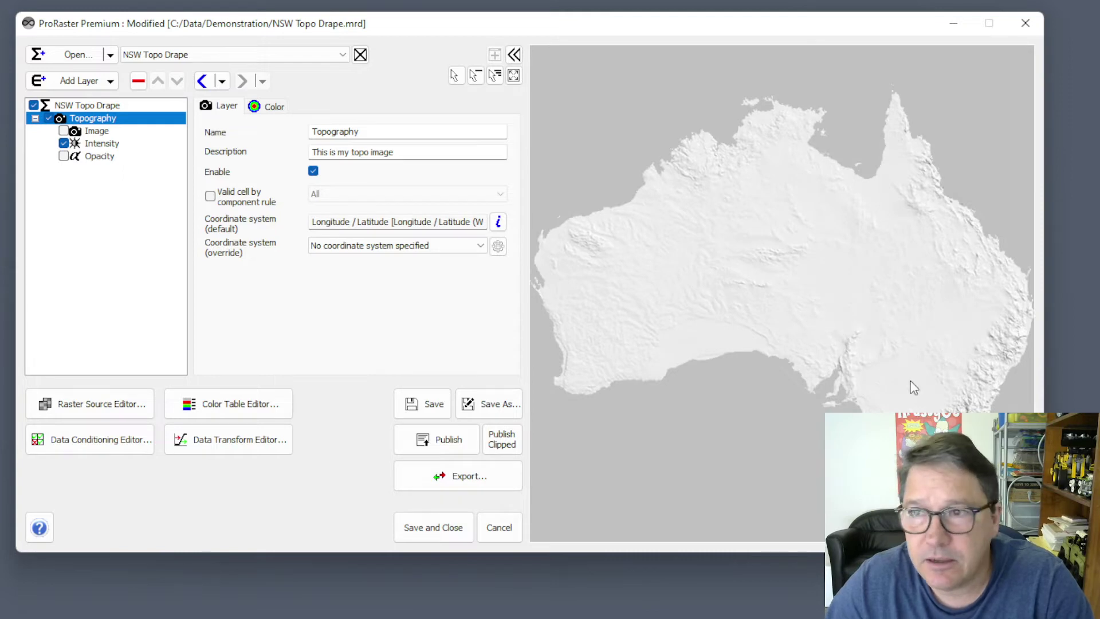
{"action": "scroll", "coordinate": [871, 346], "scroll_direction": "up", "scroll_amount": 3}
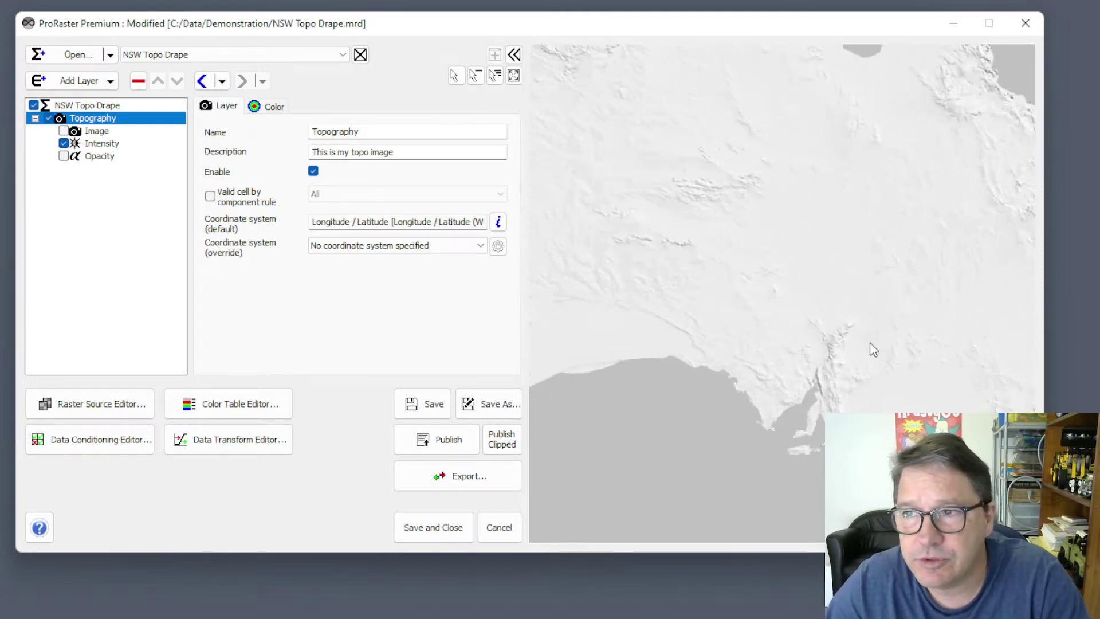
{"action": "left_click_drag", "start_coordinate": [870, 343], "coordinate": [678, 285]}
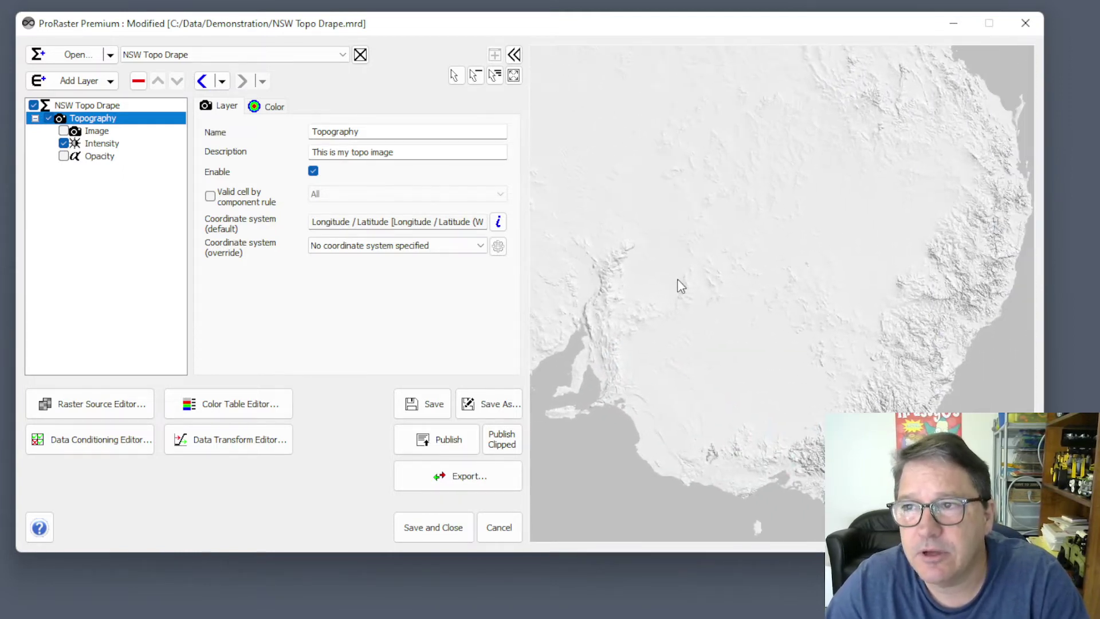
- Re-enable Image, turn off Intensity, and zoom in on the recentred topo tiles
{"action": "left_click", "coordinate": [64, 131]}
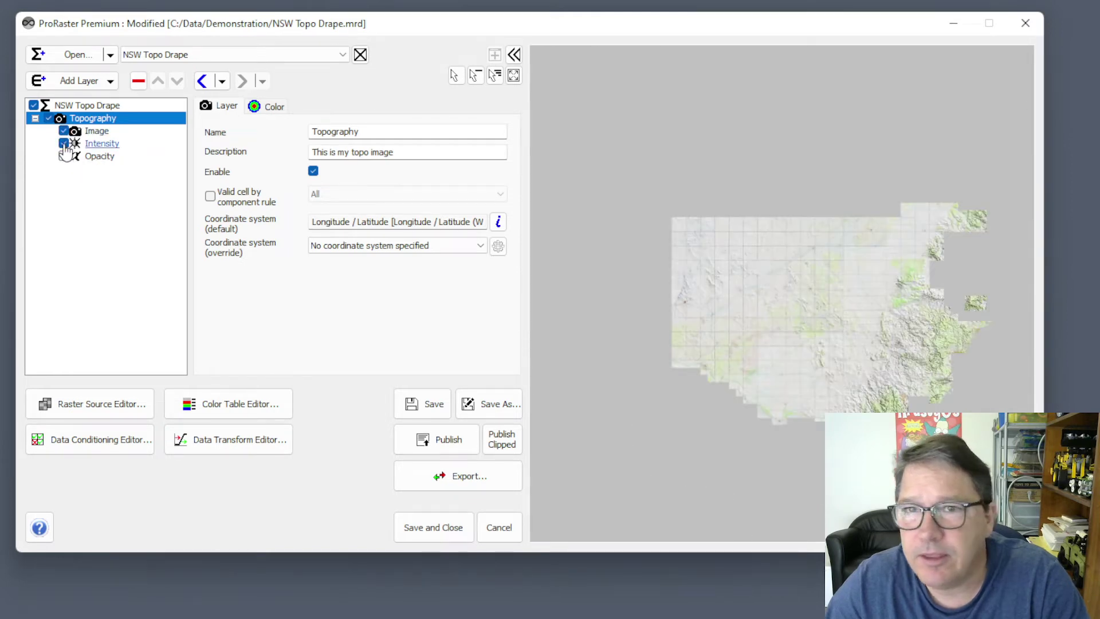
{"action": "left_click", "coordinate": [63, 143]}
{"action": "left_click_drag", "start_coordinate": [825, 346], "coordinate": [811, 331]}
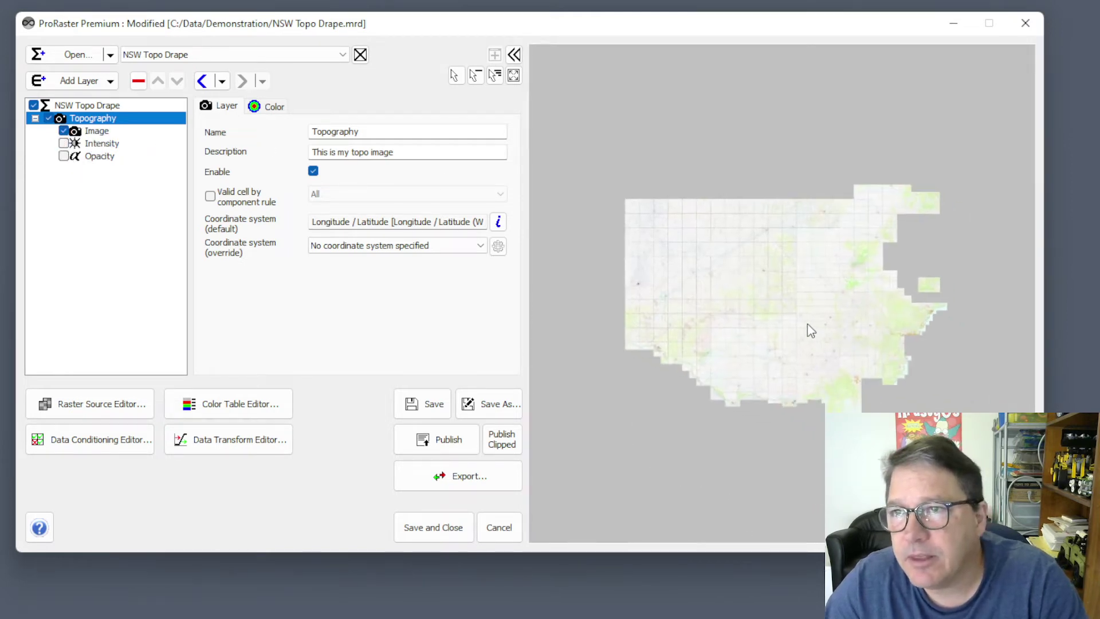
{"action": "scroll", "coordinate": [811, 331], "scroll_direction": "up", "scroll_amount": 1}
{"action": "scroll", "coordinate": [786, 314], "scroll_direction": "up", "scroll_amount": 1}
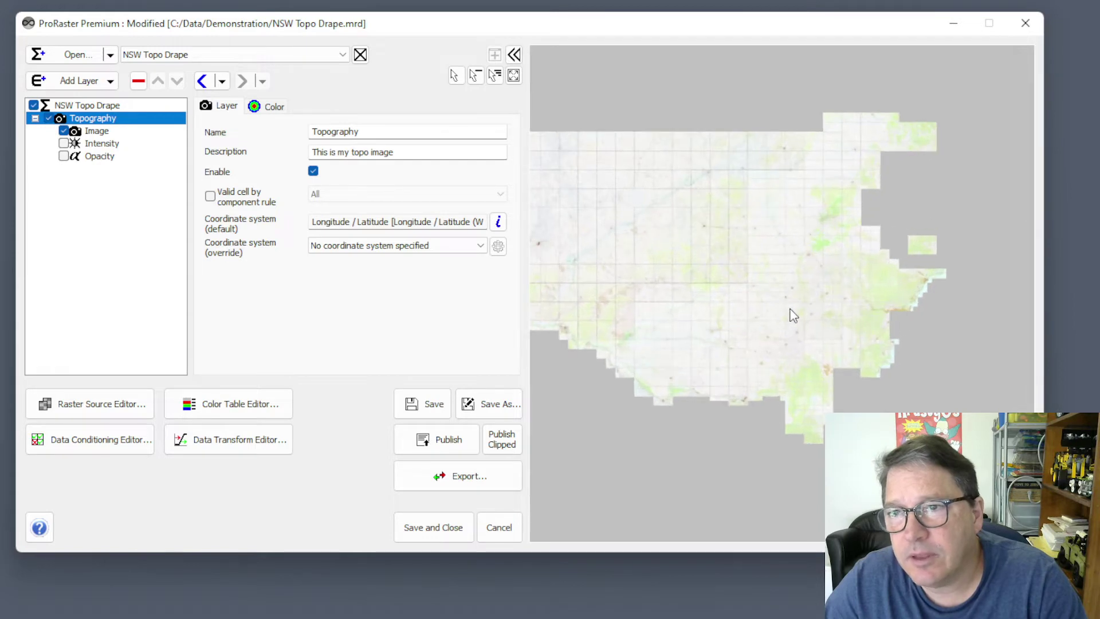
{"action": "left_click_drag", "start_coordinate": [788, 309], "coordinate": [833, 323]}
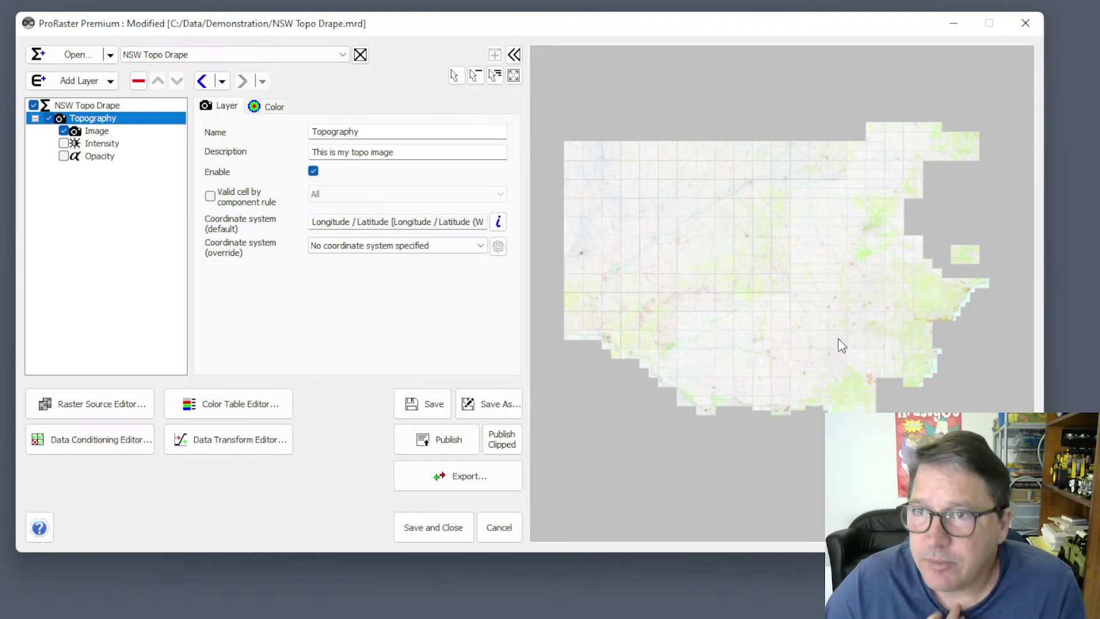
- Pan and zoom out the map until the whole NSW coastline, lake and tile edges show
{"action": "scroll", "coordinate": [944, 304], "scroll_direction": "up", "scroll_amount": 4}
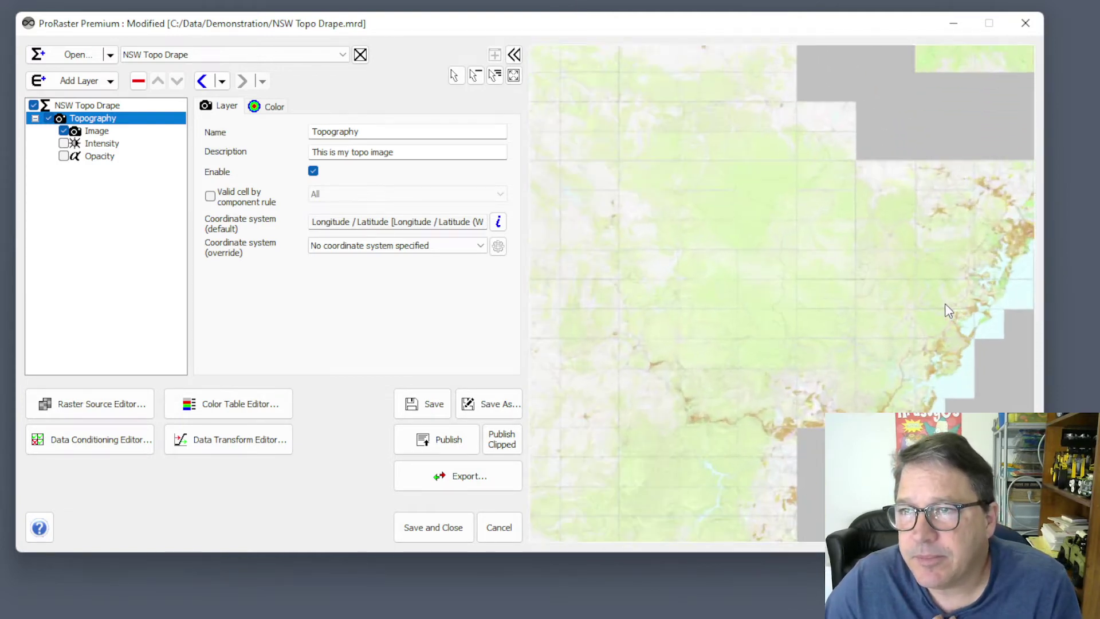
{"action": "left_click_drag", "start_coordinate": [944, 304], "coordinate": [773, 303]}
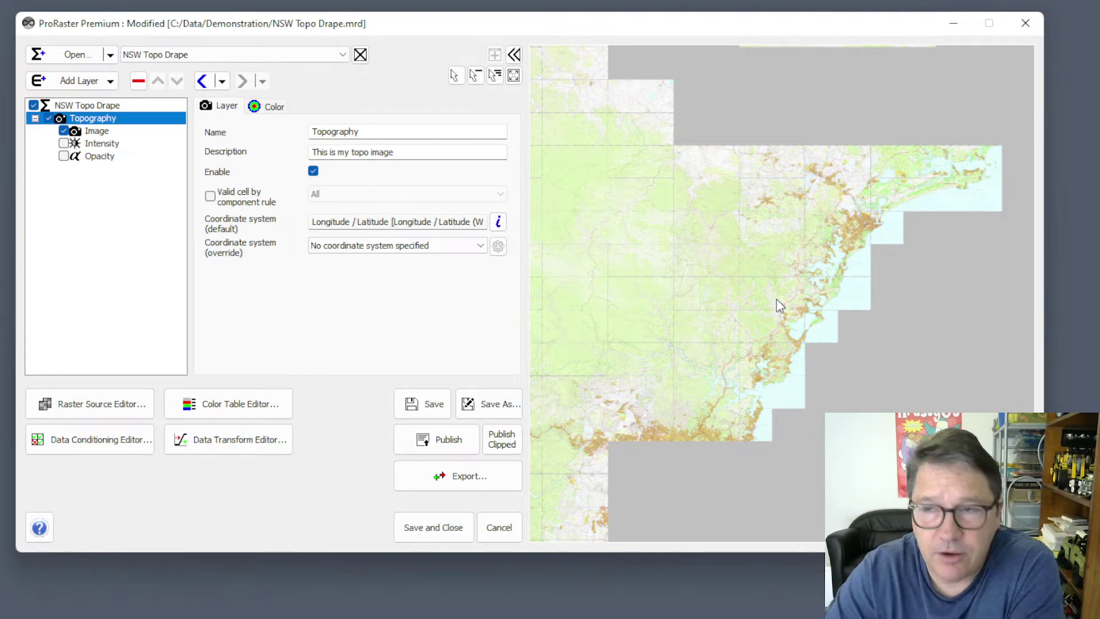
{"action": "scroll", "coordinate": [789, 293], "scroll_direction": "up", "scroll_amount": 5}
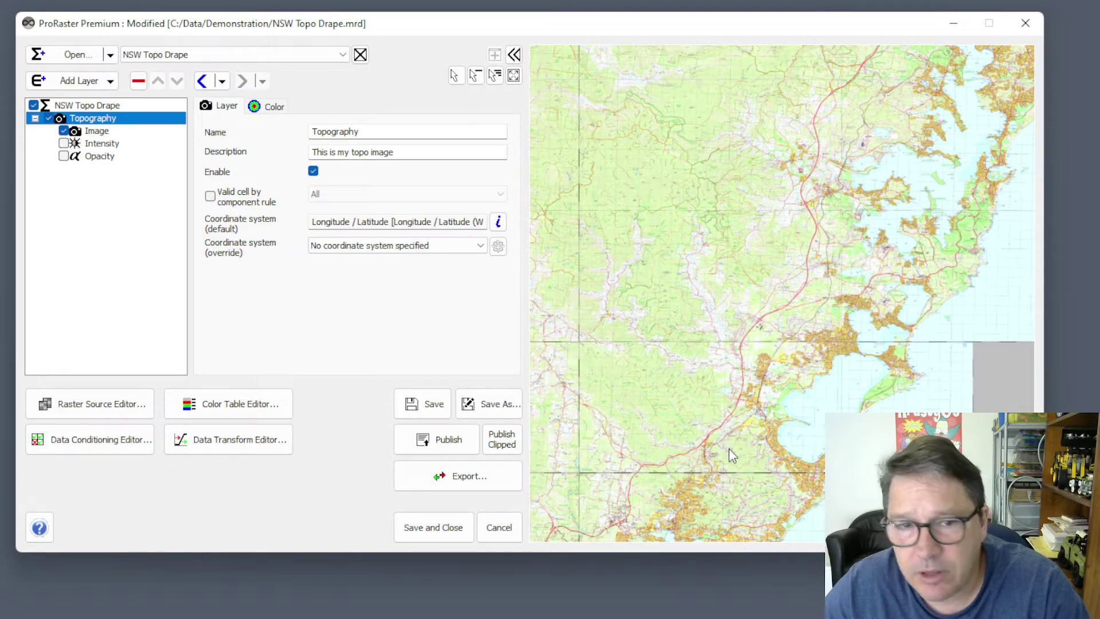
{"action": "scroll", "coordinate": [734, 453], "scroll_direction": "up", "scroll_amount": 3}
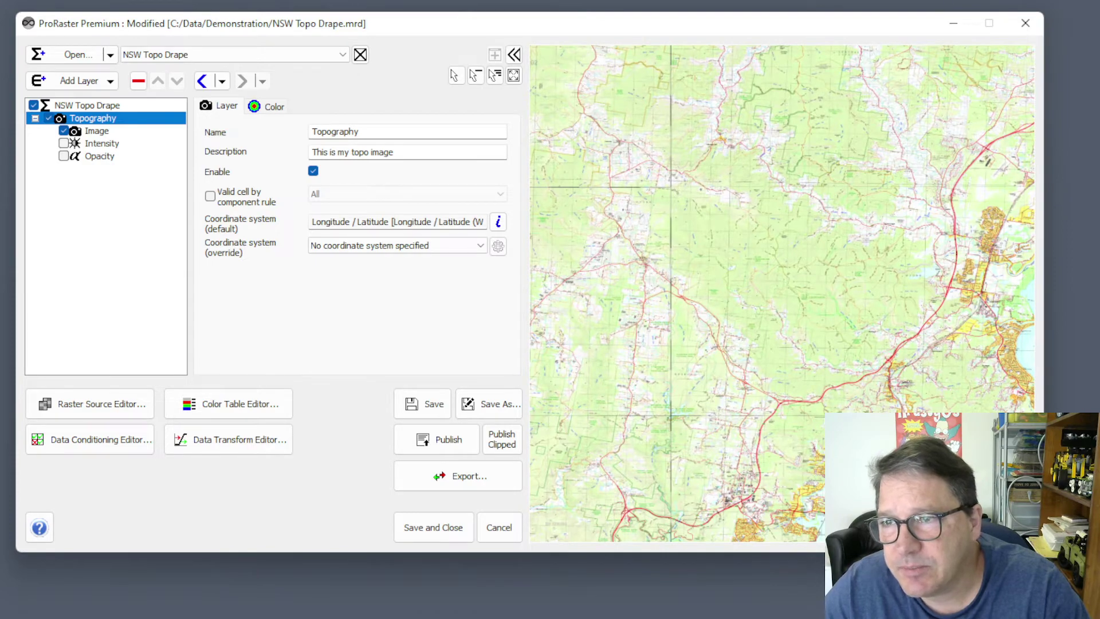
{"action": "left_click_drag", "start_coordinate": [671, 417], "coordinate": [988, 362]}
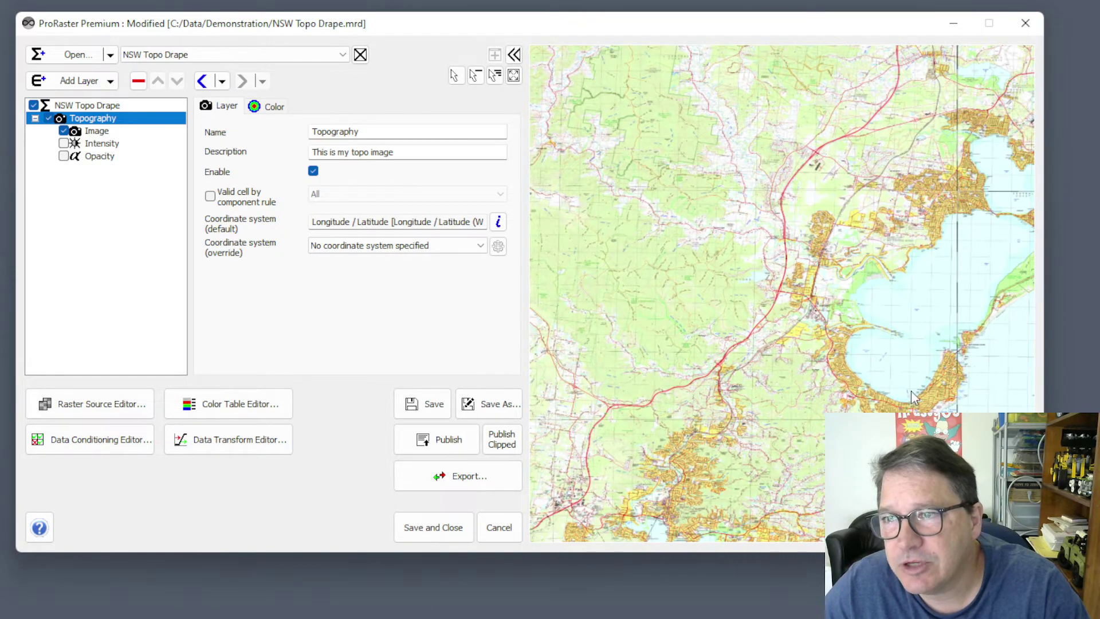
{"action": "left_click_drag", "start_coordinate": [912, 392], "coordinate": [661, 403]}
{"action": "scroll", "coordinate": [844, 235], "scroll_direction": "down", "scroll_amount": 3}
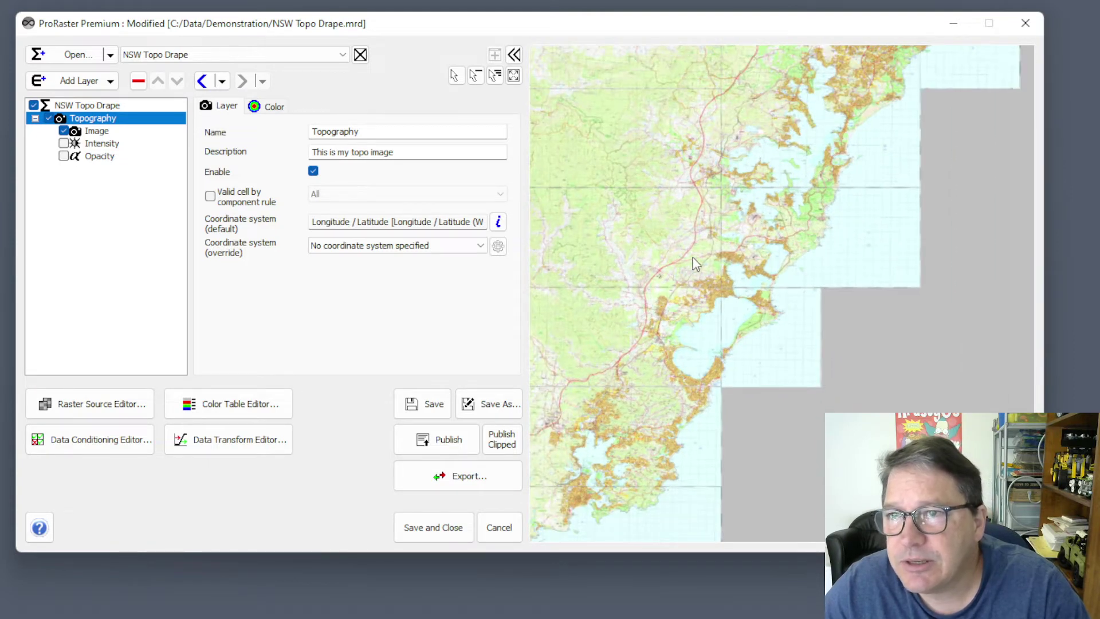
{"action": "left_click_drag", "start_coordinate": [682, 261], "coordinate": [783, 271]}
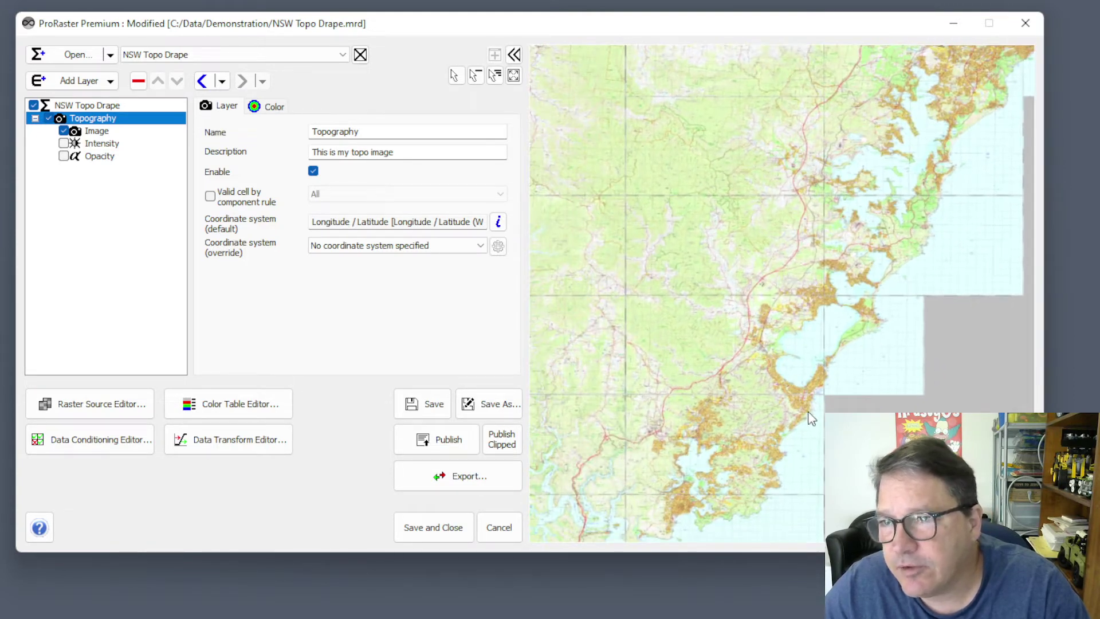
{"action": "left_click_drag", "start_coordinate": [741, 243], "coordinate": [734, 306]}
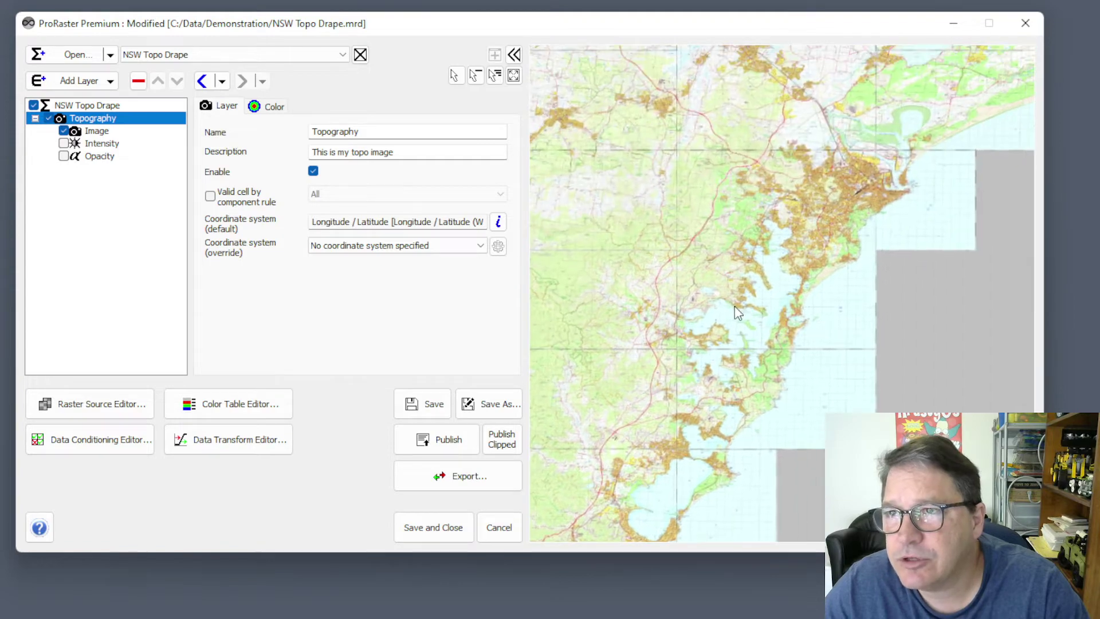
{"action": "scroll", "coordinate": [735, 292], "scroll_direction": "down", "scroll_amount": 4}
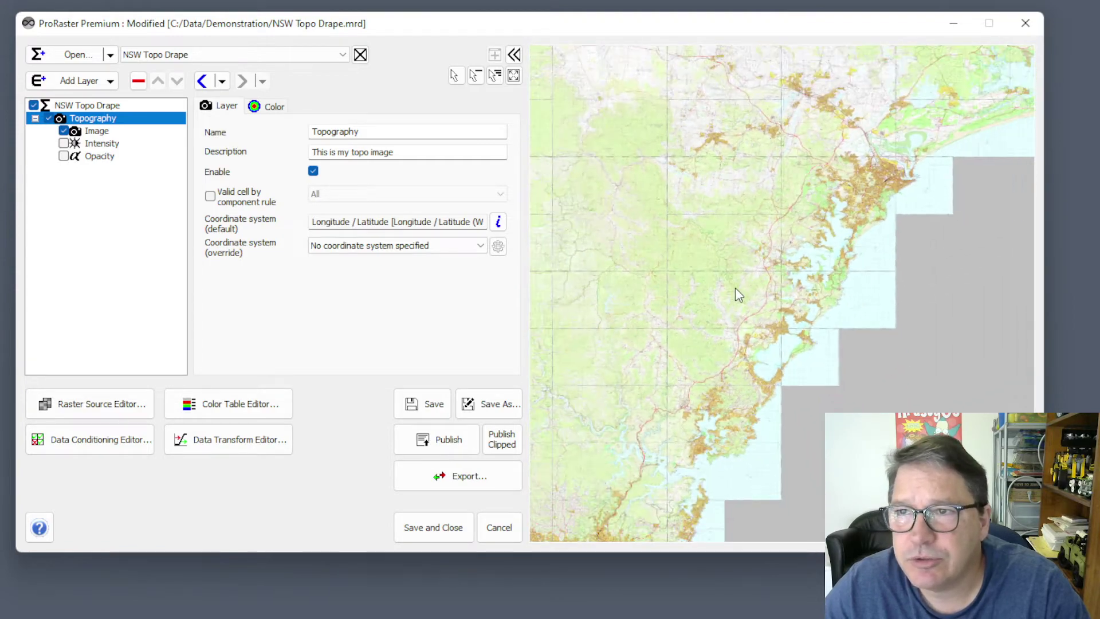
{"action": "left_click_drag", "start_coordinate": [735, 288], "coordinate": [781, 283]}
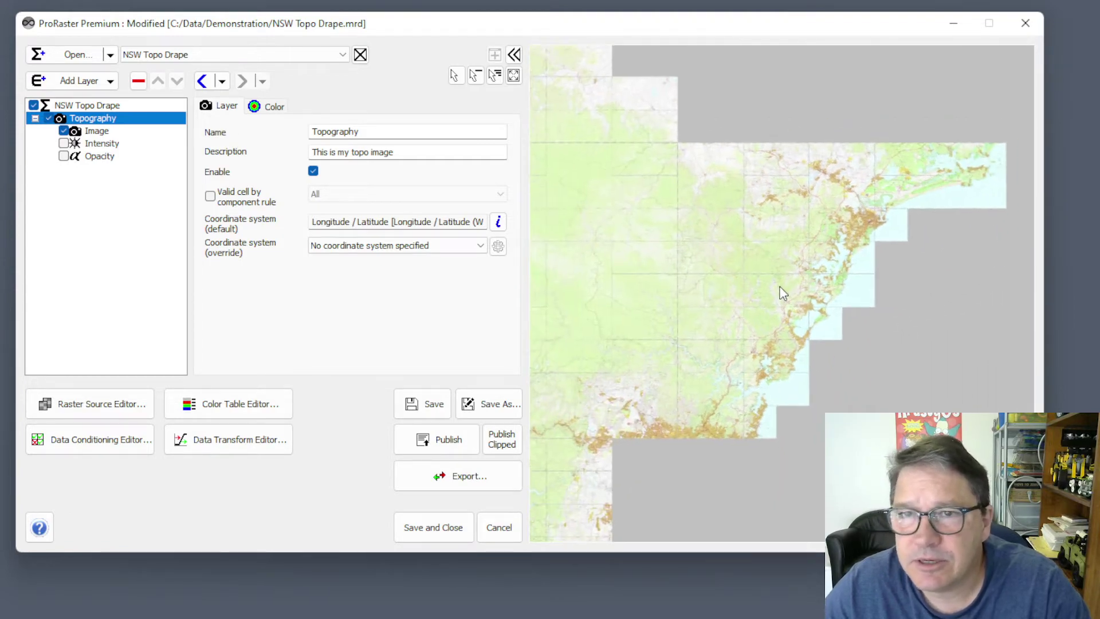
- Re-enable Topography's Intensity component and zoom along the bay to inspect the hillshade relief
{"action": "left_click", "coordinate": [64, 143]}
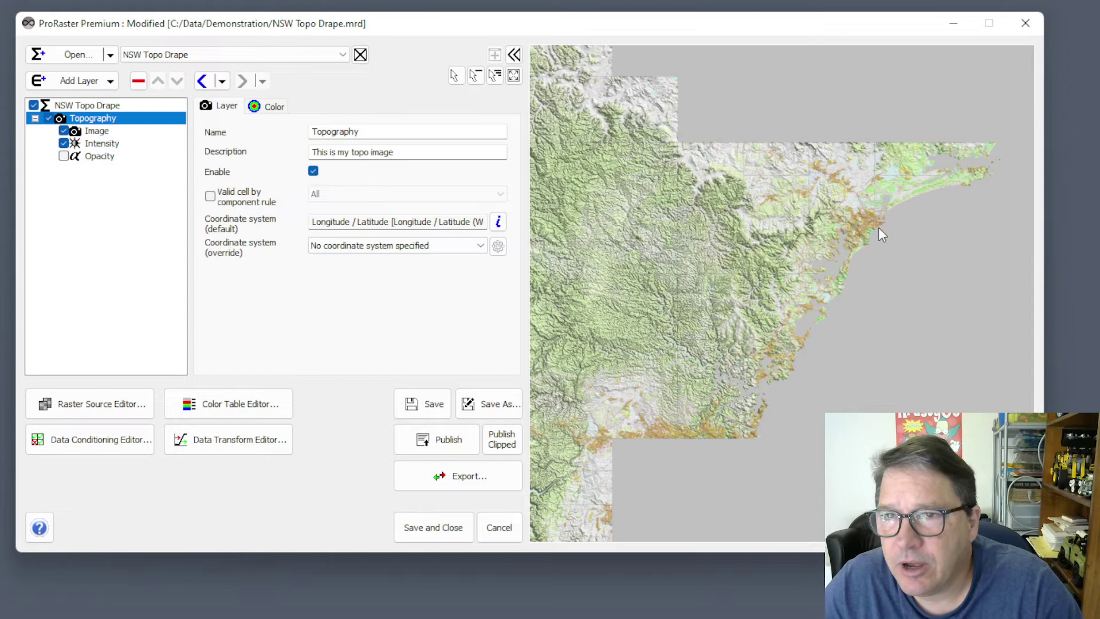
{"action": "scroll", "coordinate": [867, 232], "scroll_direction": "up", "scroll_amount": 1}
{"action": "scroll", "coordinate": [866, 229], "scroll_direction": "up", "scroll_amount": 3}
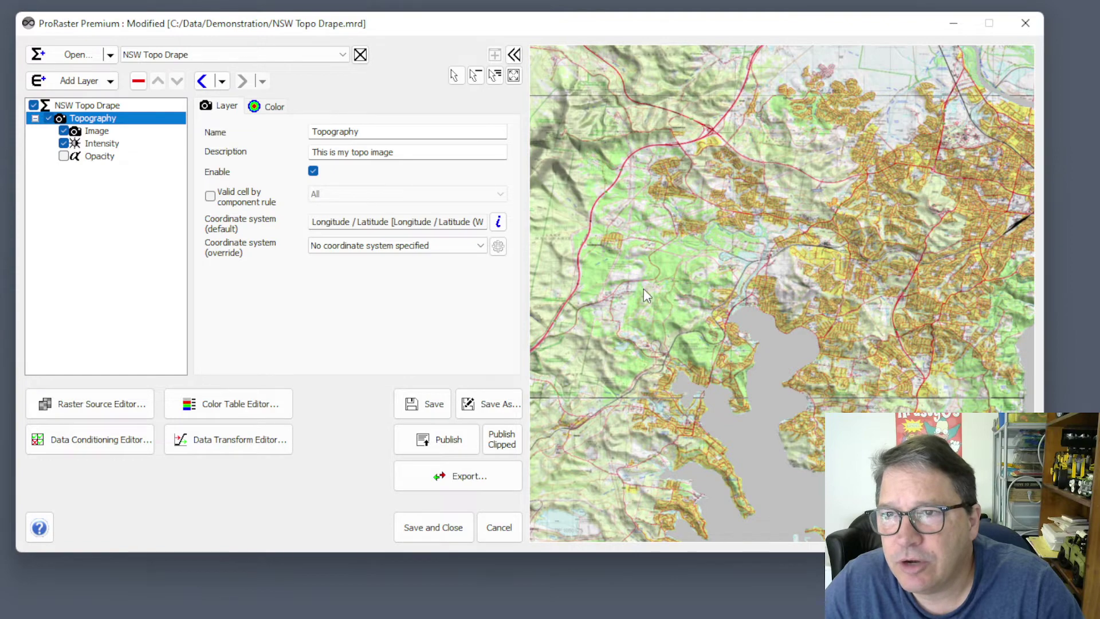
{"action": "left_click_drag", "start_coordinate": [644, 290], "coordinate": [675, 230]}
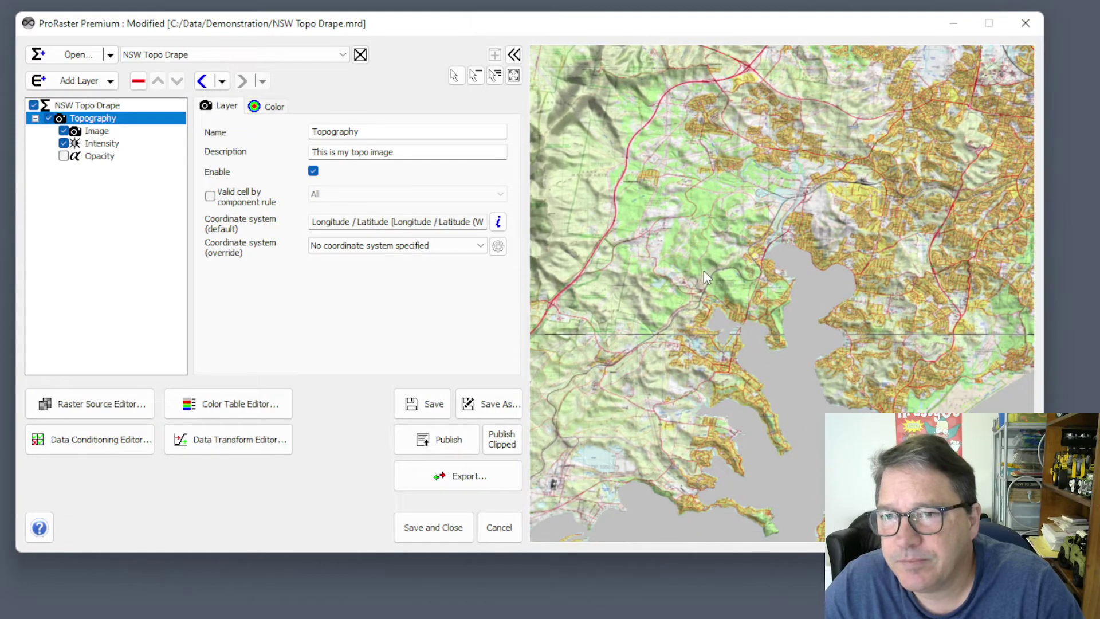
{"action": "scroll", "coordinate": [703, 270], "scroll_direction": "down", "scroll_amount": 5}
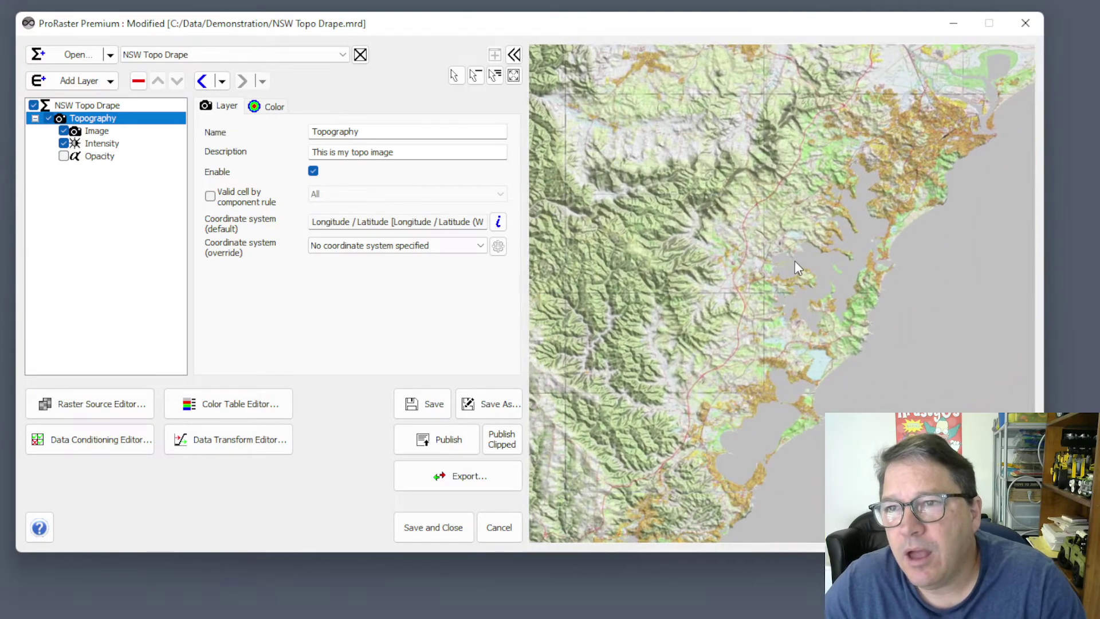
- Select NSW Topo Drape and list its valid cell by component rule options, still on All
{"action": "scroll", "coordinate": [772, 256], "scroll_direction": "down", "scroll_amount": 5}
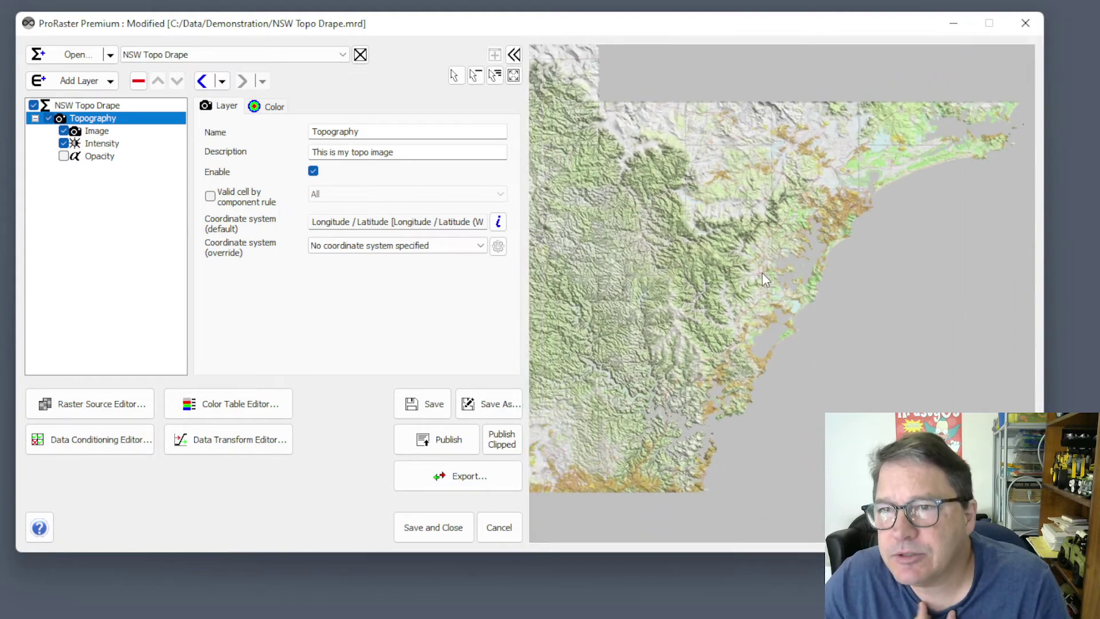
{"action": "scroll", "coordinate": [799, 301], "scroll_direction": "down", "scroll_amount": 4}
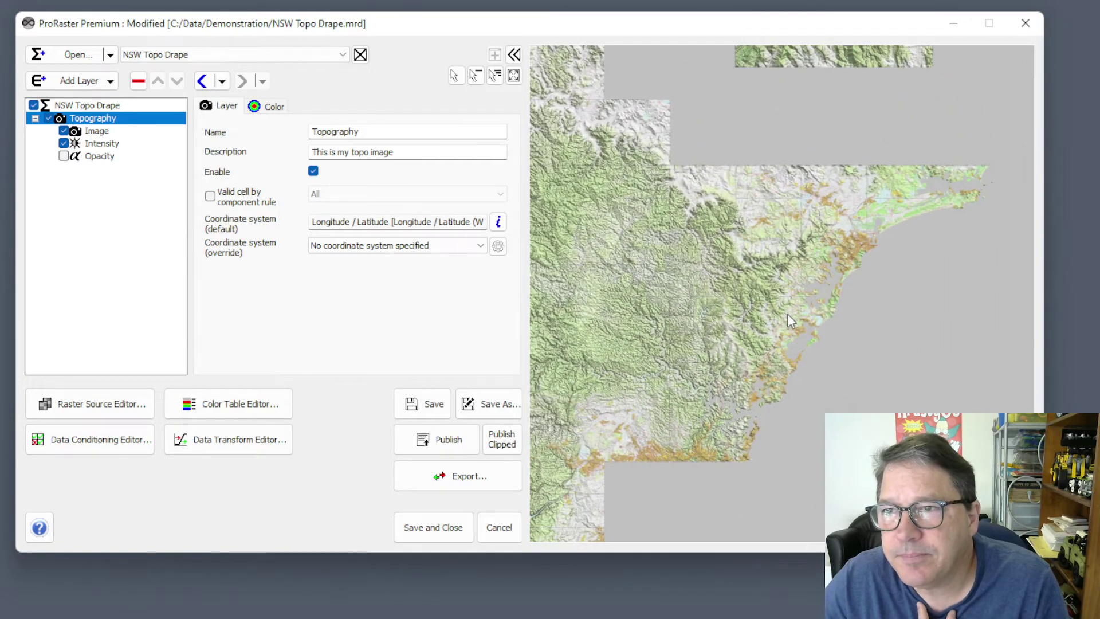
{"action": "left_click", "coordinate": [86, 105]}
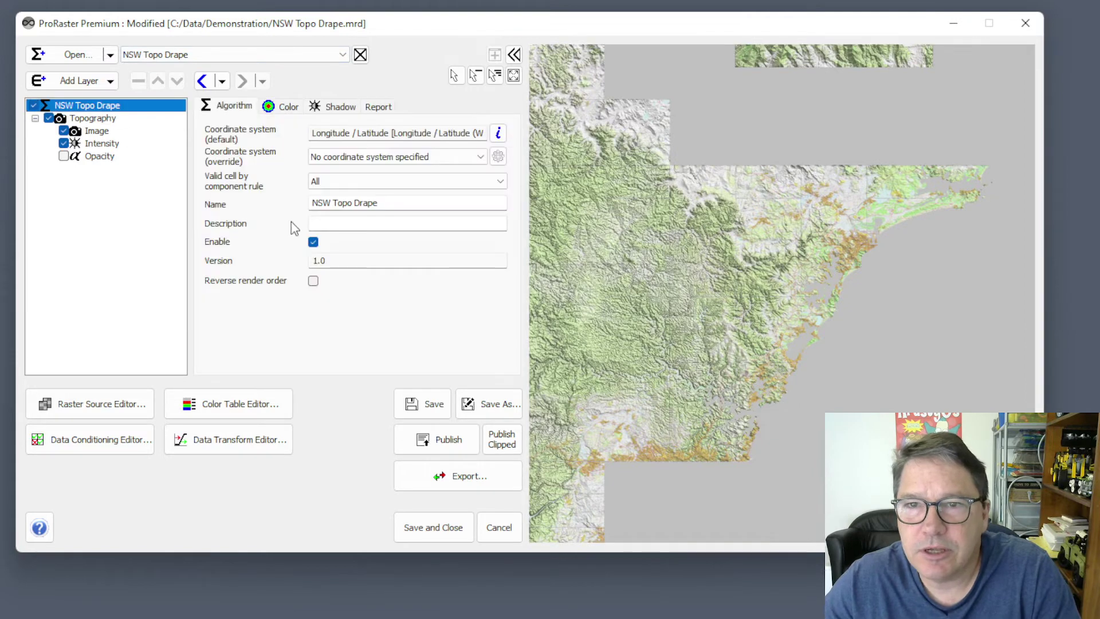
{"action": "left_click", "coordinate": [406, 182]}
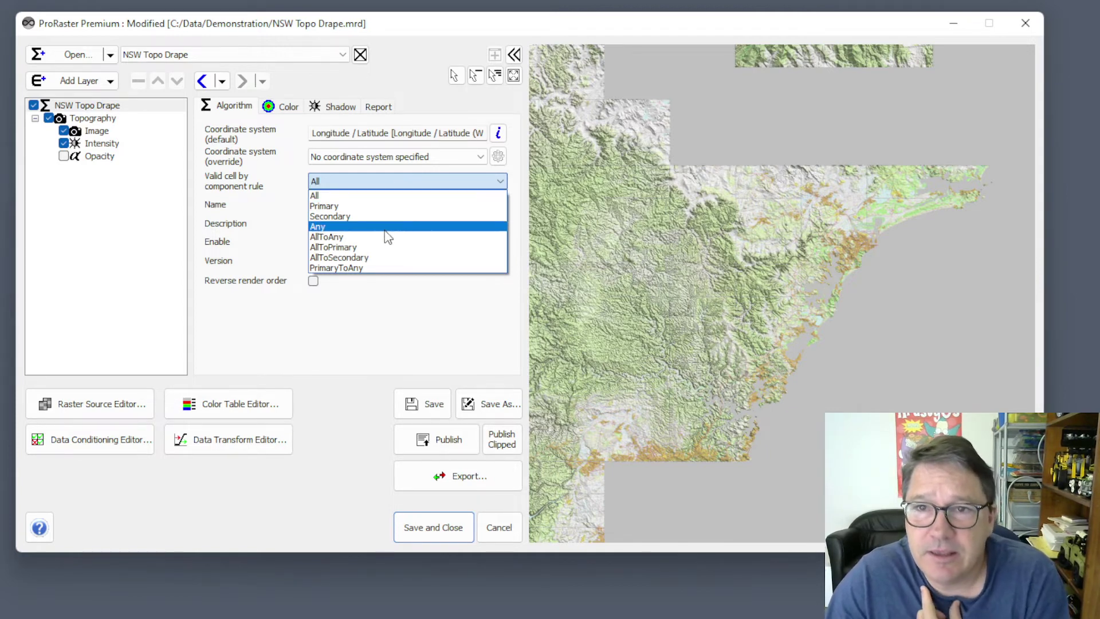
- Keep the All rule and reframe the preview on the southern coastline and lake
{"action": "left_click", "coordinate": [361, 196]}
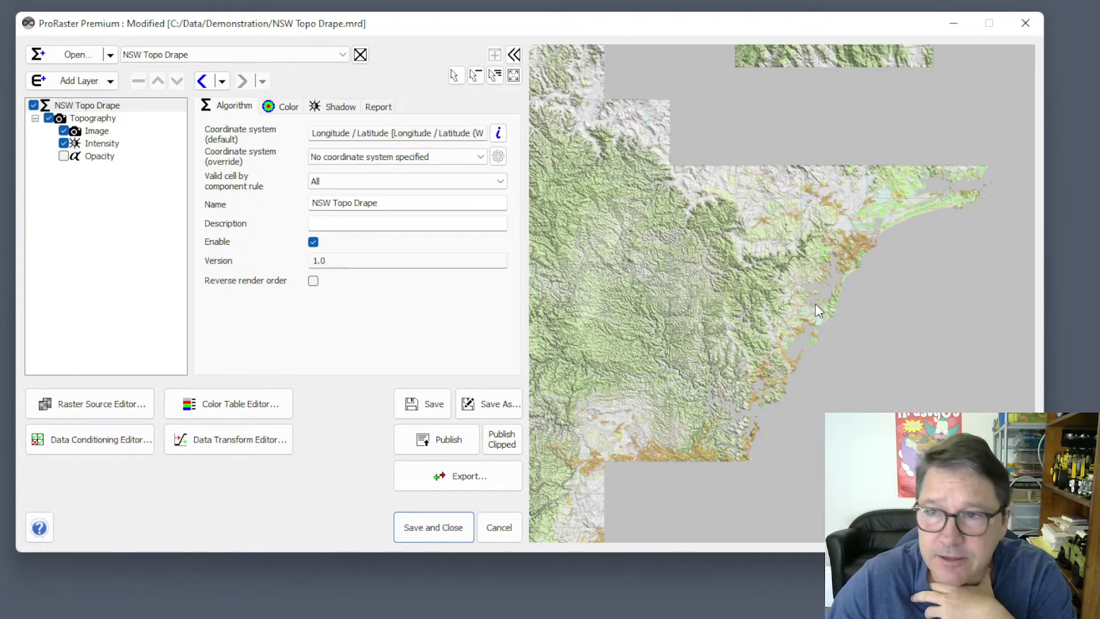
{"action": "scroll", "coordinate": [816, 304], "scroll_direction": "up", "scroll_amount": 5}
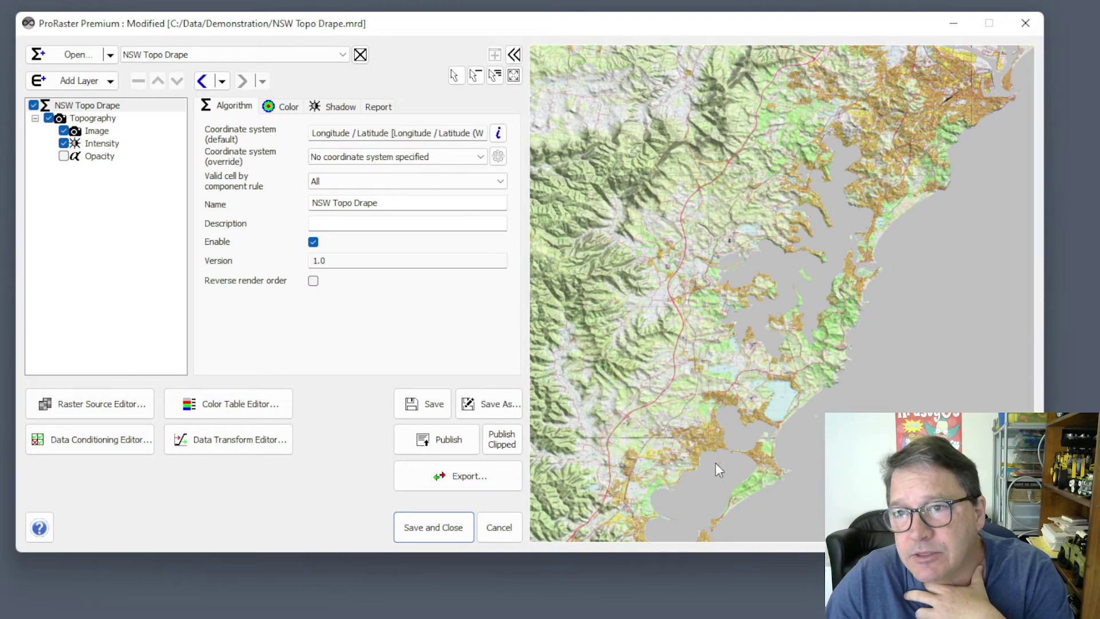
{"action": "left_click_drag", "start_coordinate": [716, 462], "coordinate": [776, 297]}
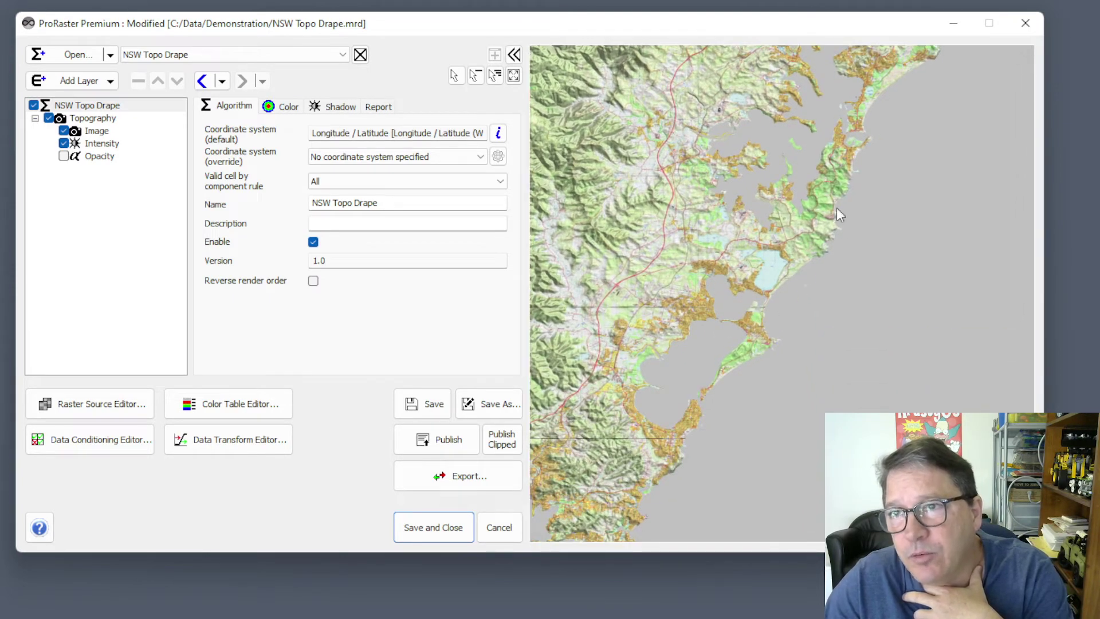
{"action": "scroll", "coordinate": [837, 207], "scroll_direction": "up", "scroll_amount": 5}
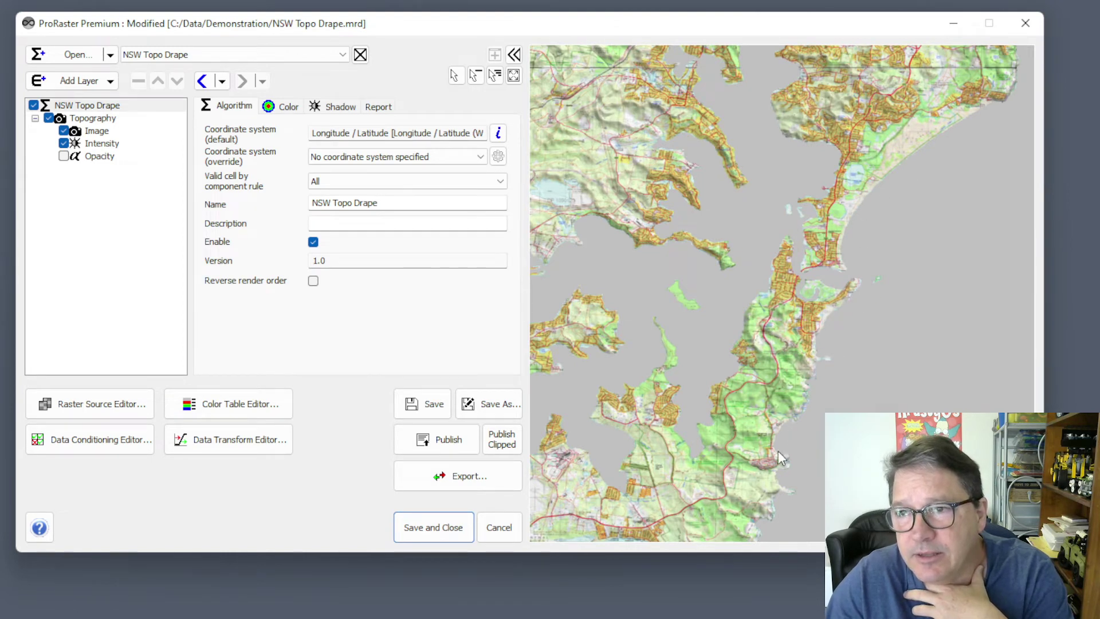
{"action": "left_click_drag", "start_coordinate": [778, 452], "coordinate": [792, 386]}
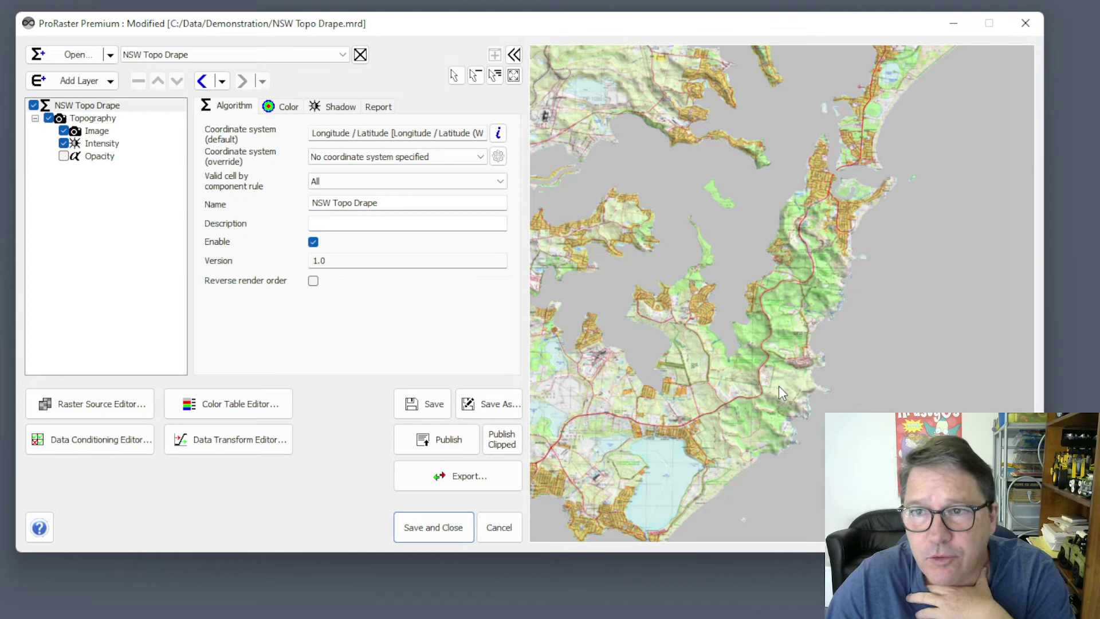
{"action": "scroll", "coordinate": [757, 417], "scroll_direction": "down", "scroll_amount": 4}
{"action": "scroll", "coordinate": [737, 392], "scroll_direction": "down", "scroll_amount": 3}
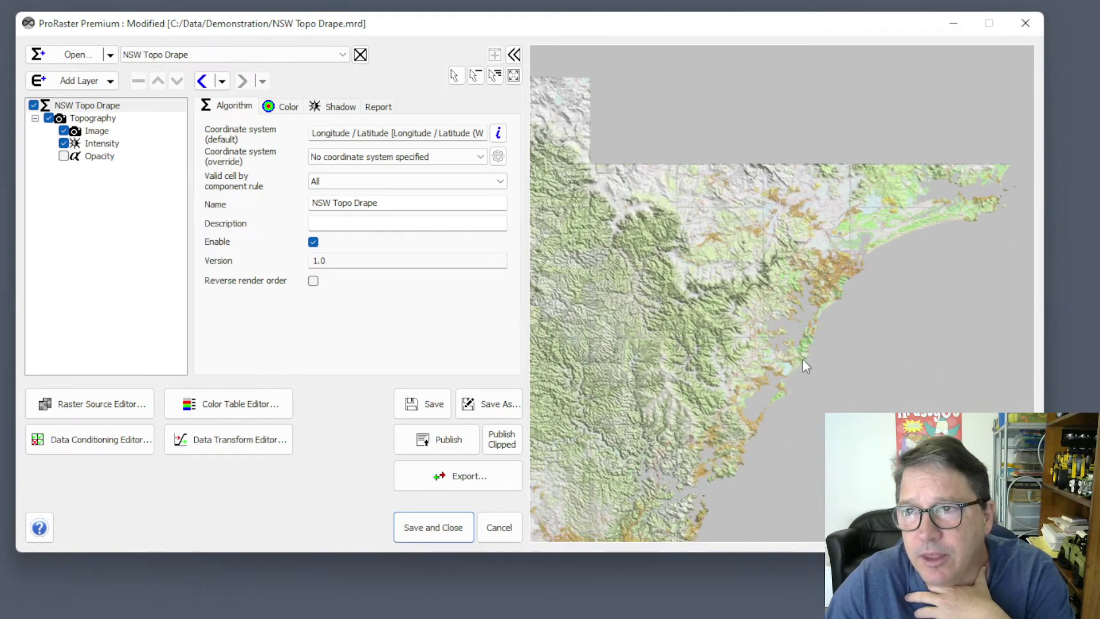
{"action": "scroll", "coordinate": [802, 359], "scroll_direction": "down", "scroll_amount": 2}
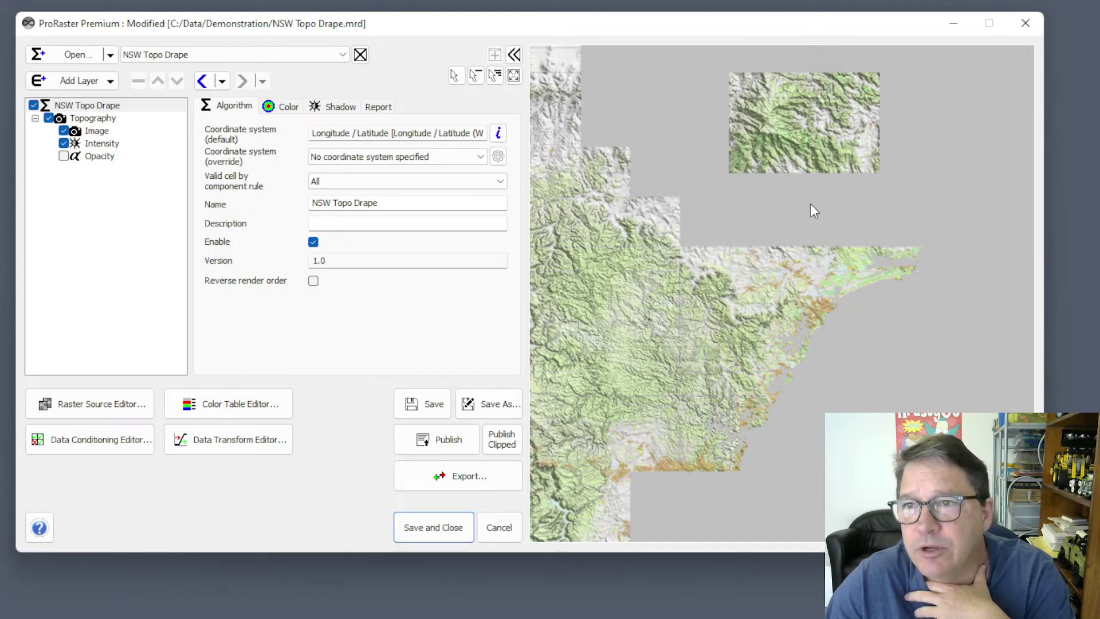
{"action": "left_click_drag", "start_coordinate": [814, 211], "coordinate": [831, 202]}
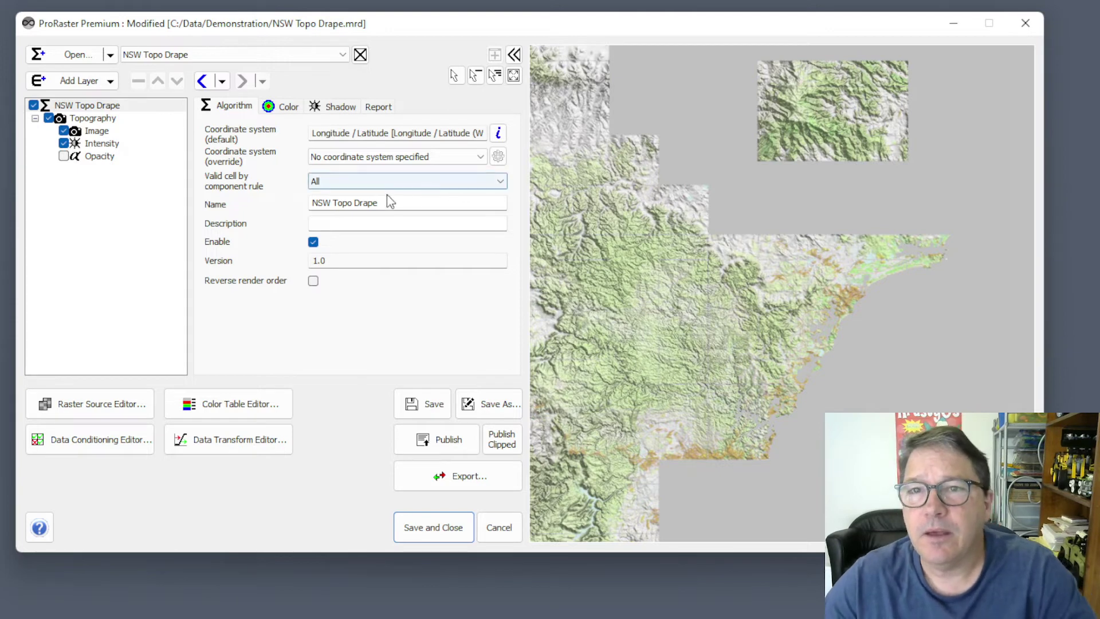
- Change the valid cell by component rule from All to Primary
{"action": "left_click", "coordinate": [375, 184]}
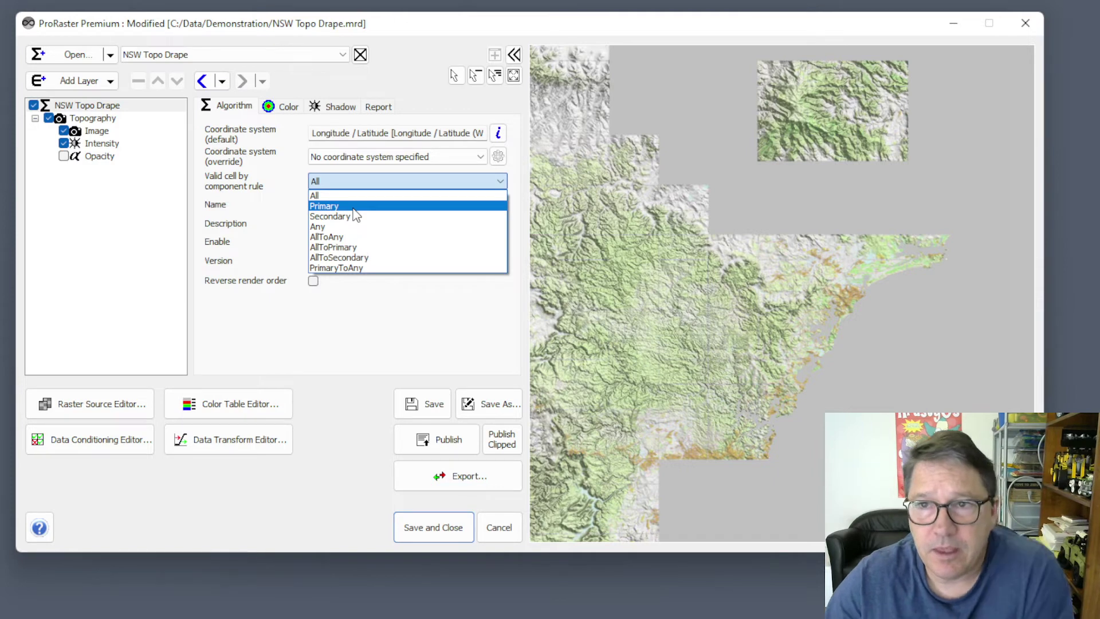
{"action": "left_click", "coordinate": [354, 208]}
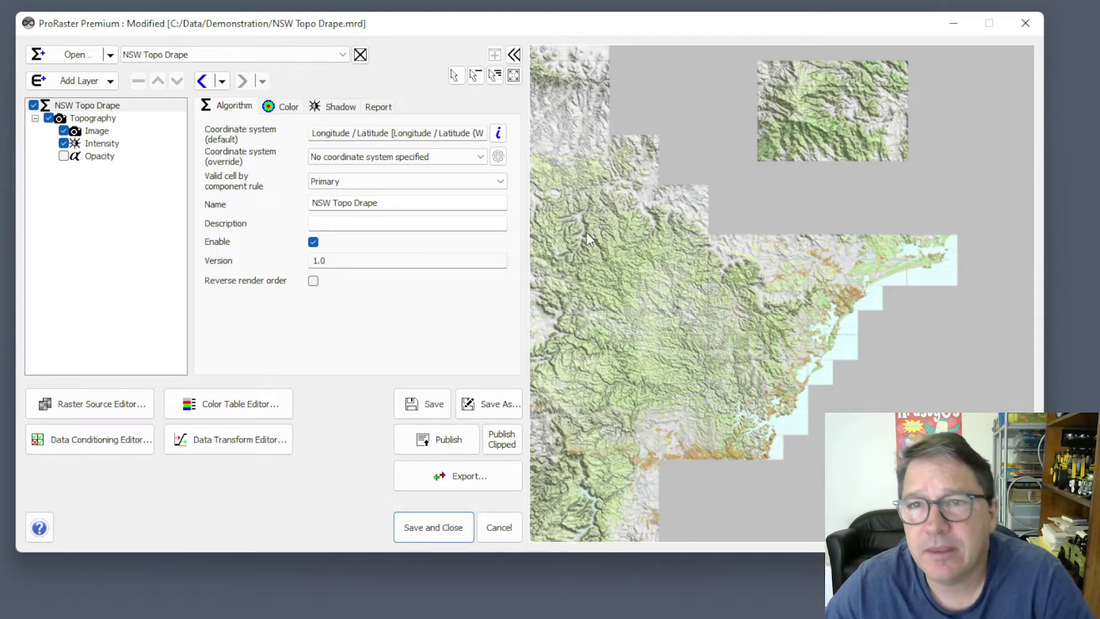
- Change the valid cell by component rule to Secondary
{"action": "left_click", "coordinate": [362, 182]}
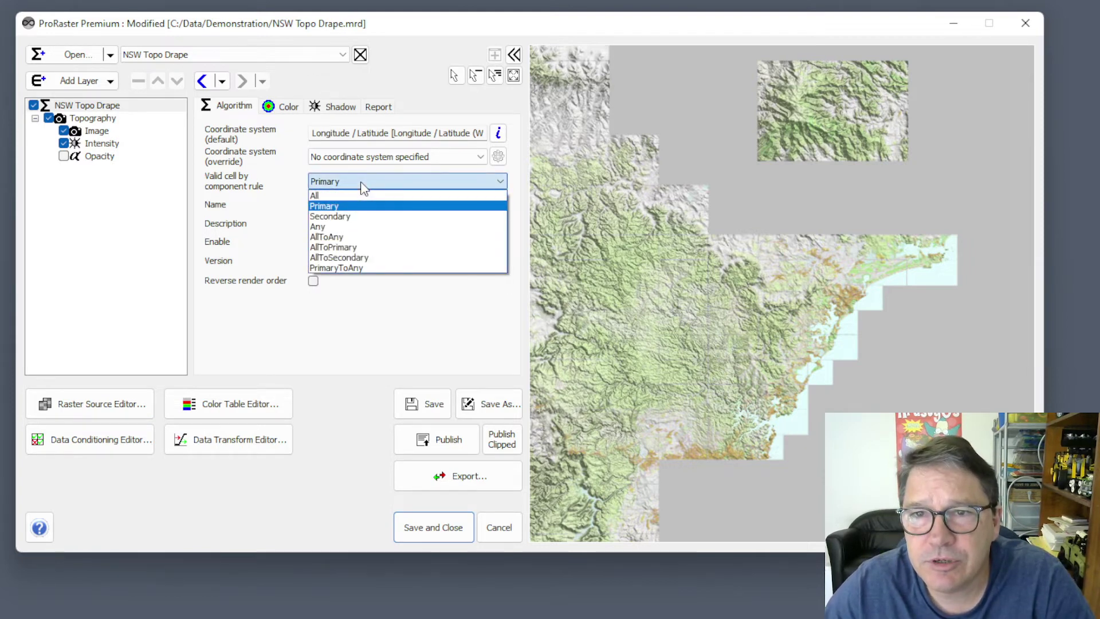
{"action": "left_click", "coordinate": [349, 217]}
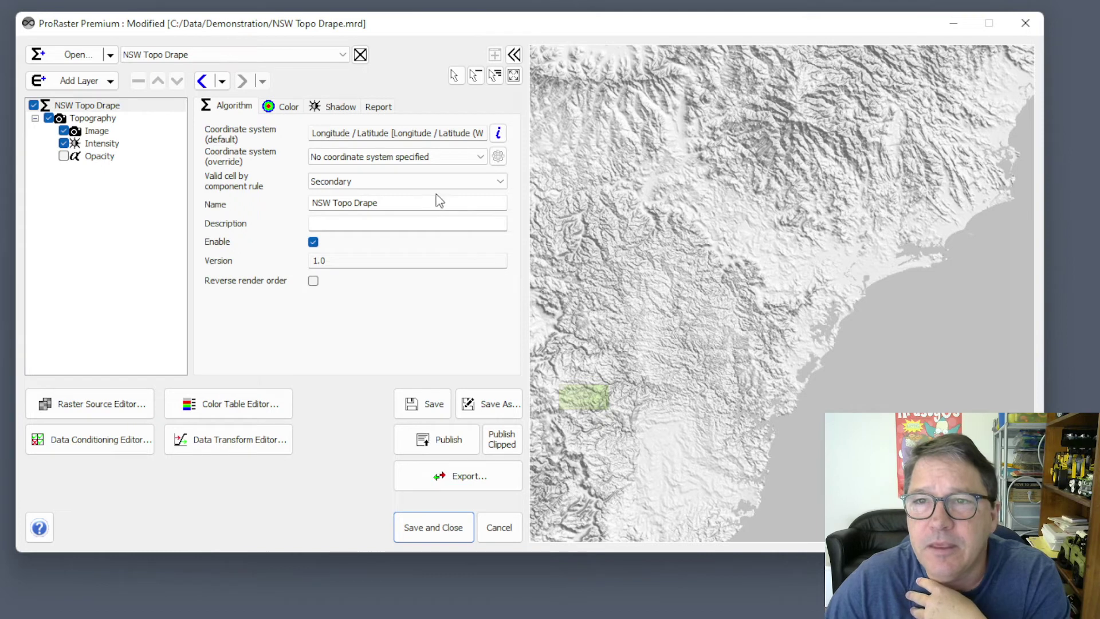
- Change the valid cell by component rule to Any
{"action": "left_click", "coordinate": [443, 181]}
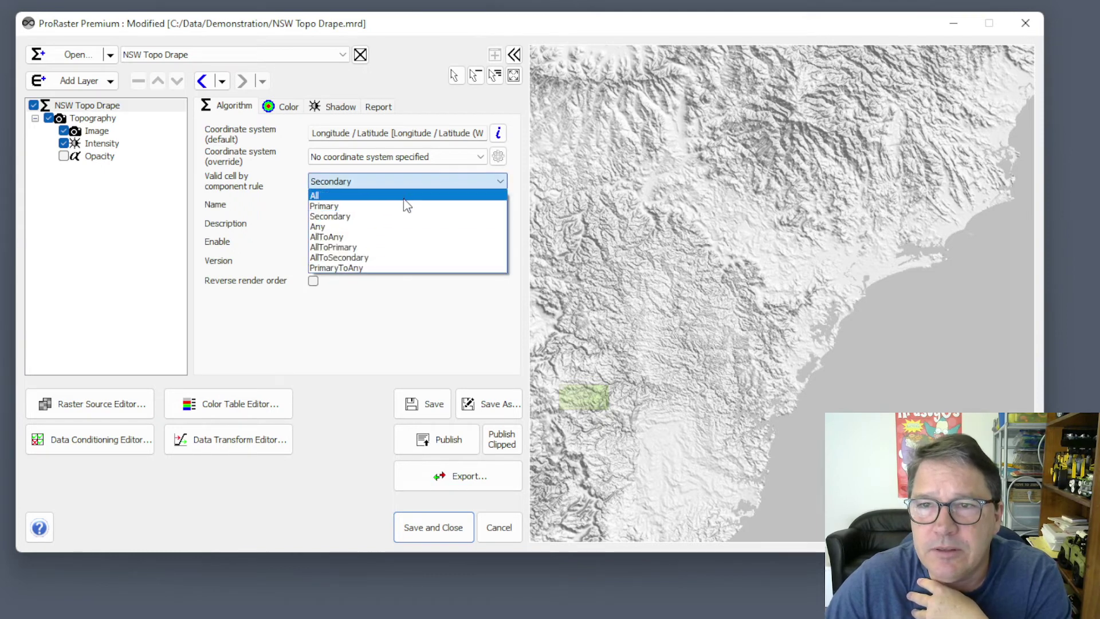
{"action": "left_click", "coordinate": [344, 227]}
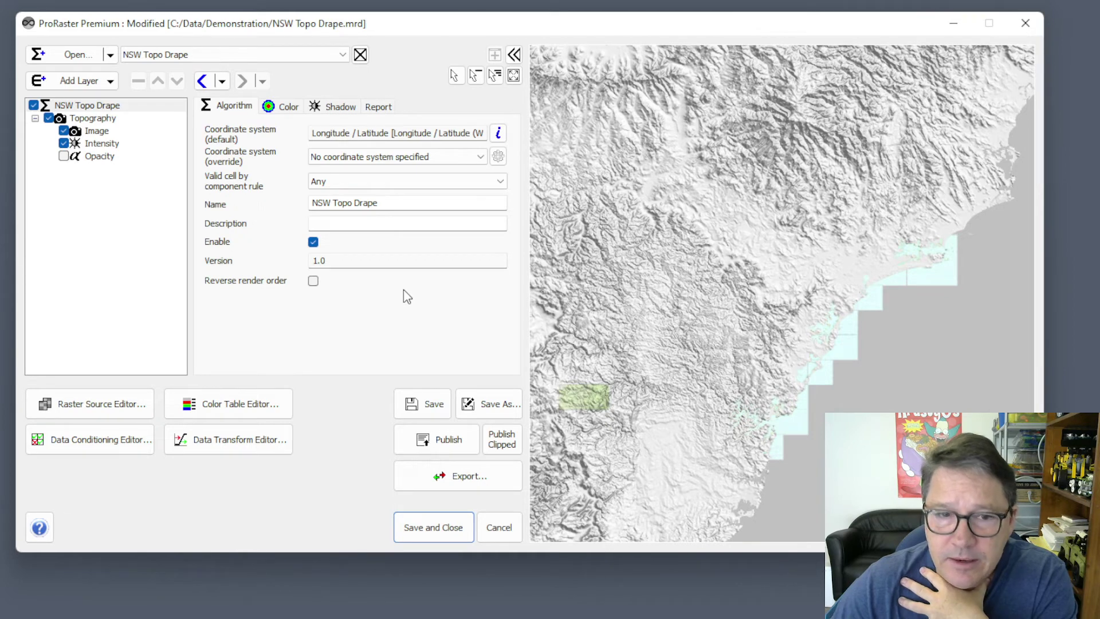
{"action": "left_click", "coordinate": [440, 184]}
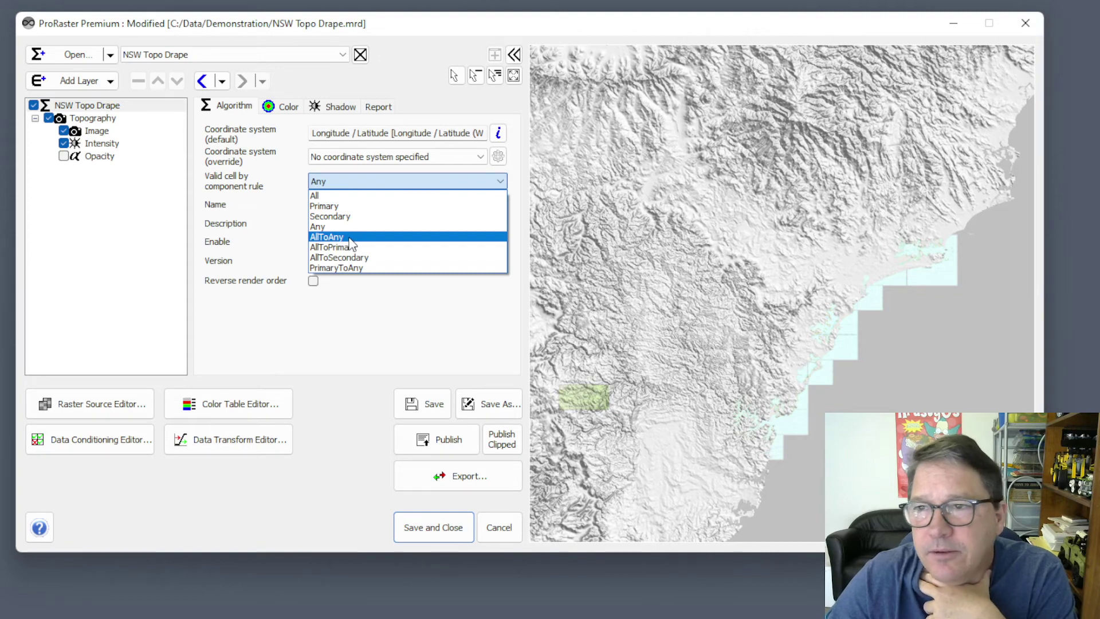
- Choose AllToAny as the valid cell by component rule
{"action": "left_click", "coordinate": [351, 238]}
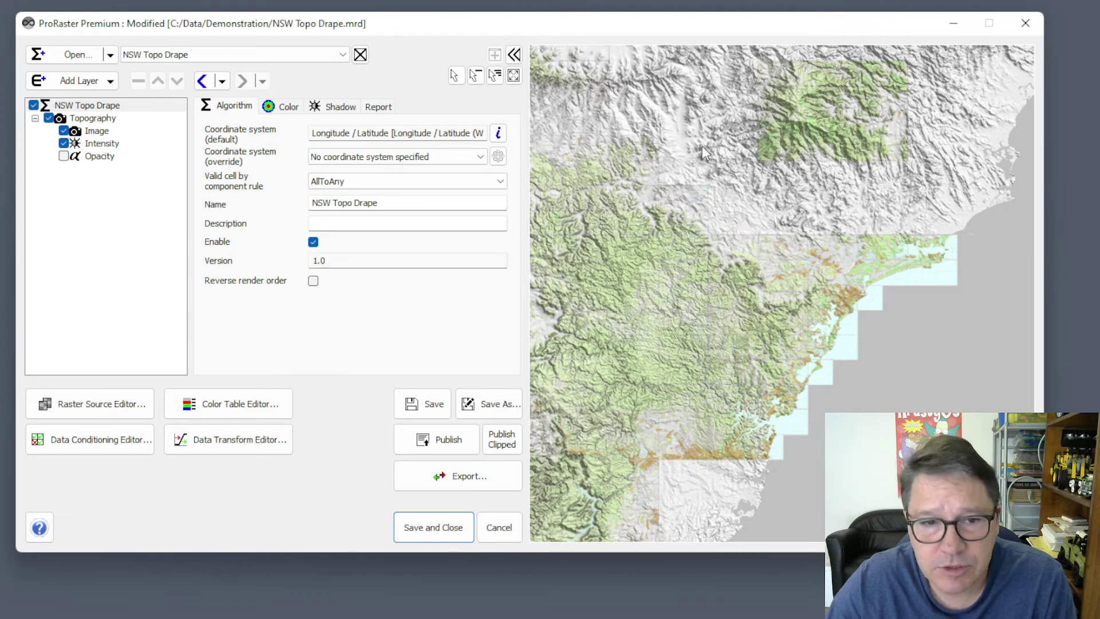
- Set the NSW Topo Drape's valid cell by component rule to AllToPrimary
{"action": "left_click", "coordinate": [416, 181]}
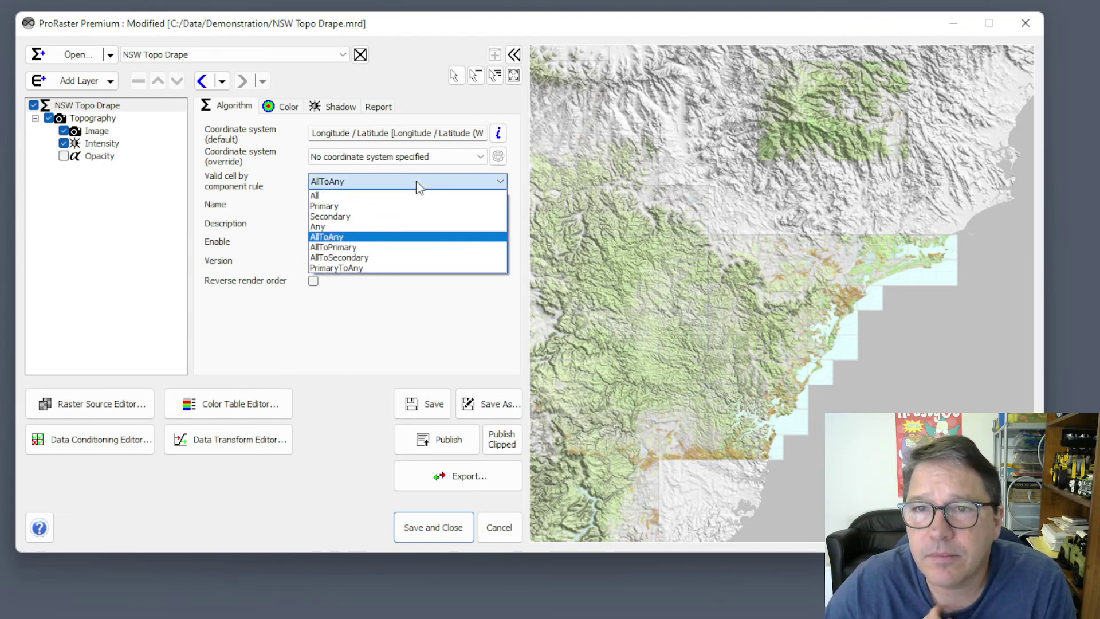
{"action": "left_click", "coordinate": [384, 250]}
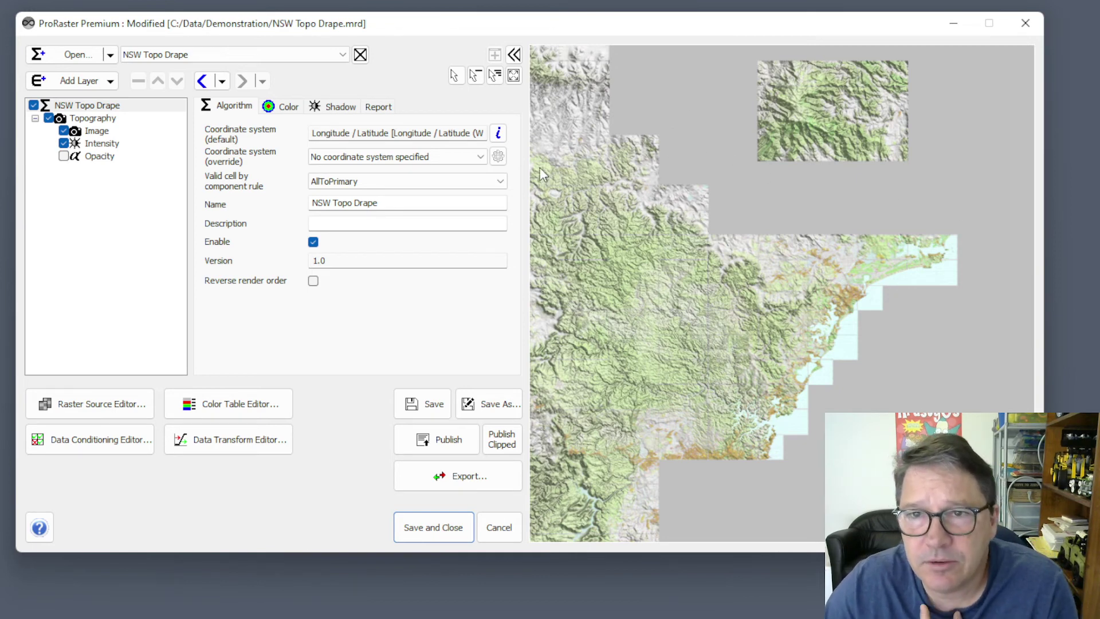
- Change the drape's valid cell by component rule to AllToSecondary
{"action": "left_click", "coordinate": [485, 184]}
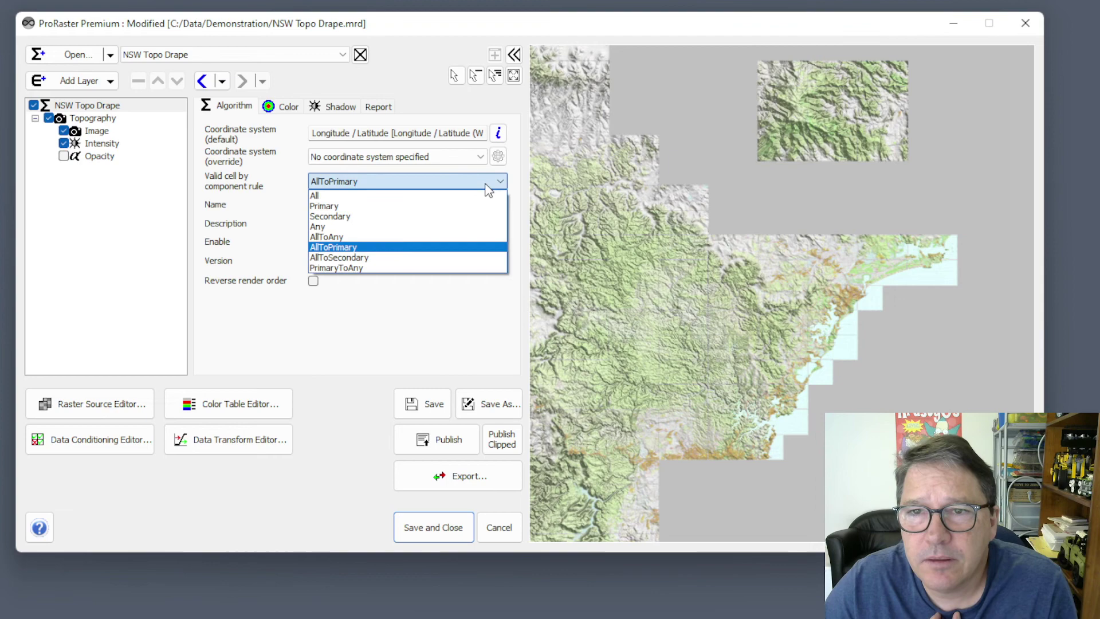
{"action": "left_click", "coordinate": [417, 259]}
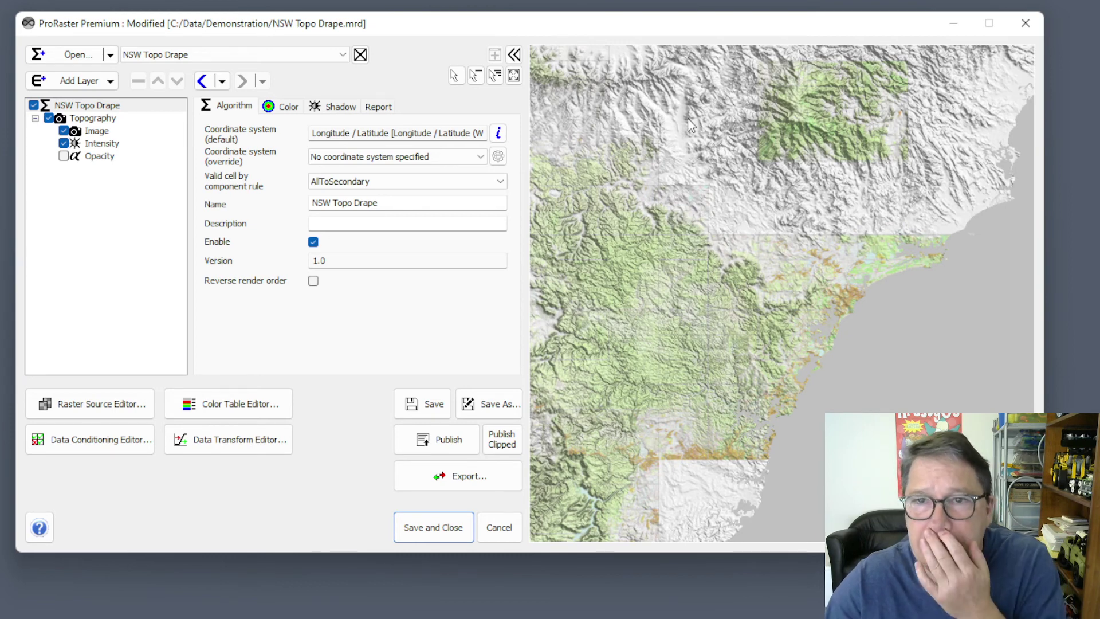
- Try PrimaryToAny briefly, then apply AllToAny as the drape's valid cell rule
{"action": "left_click", "coordinate": [396, 182]}
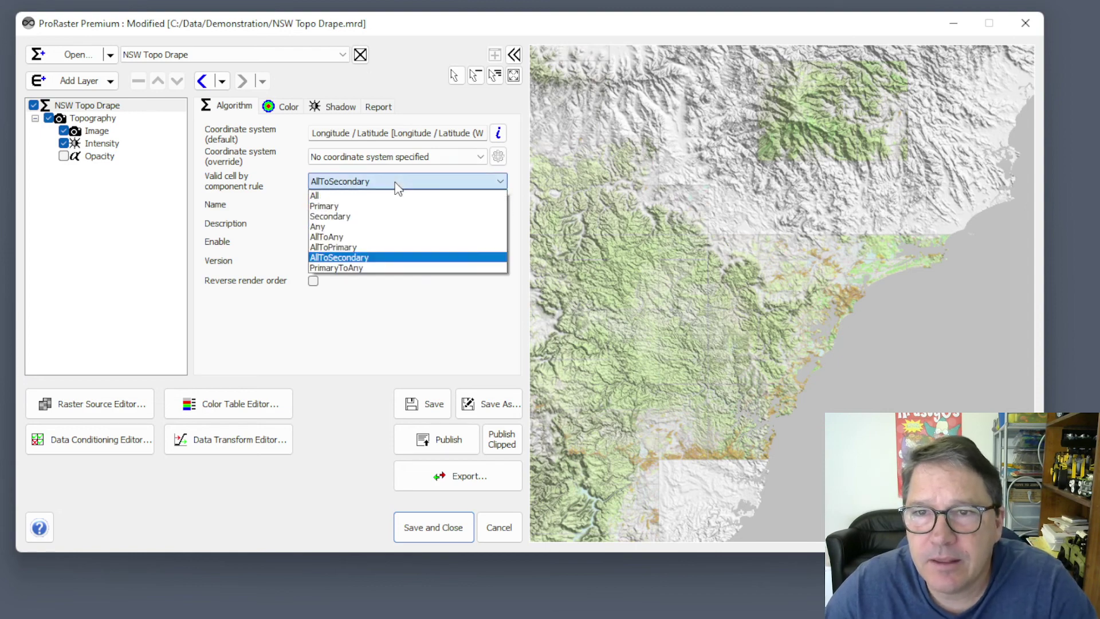
{"action": "left_click", "coordinate": [383, 269]}
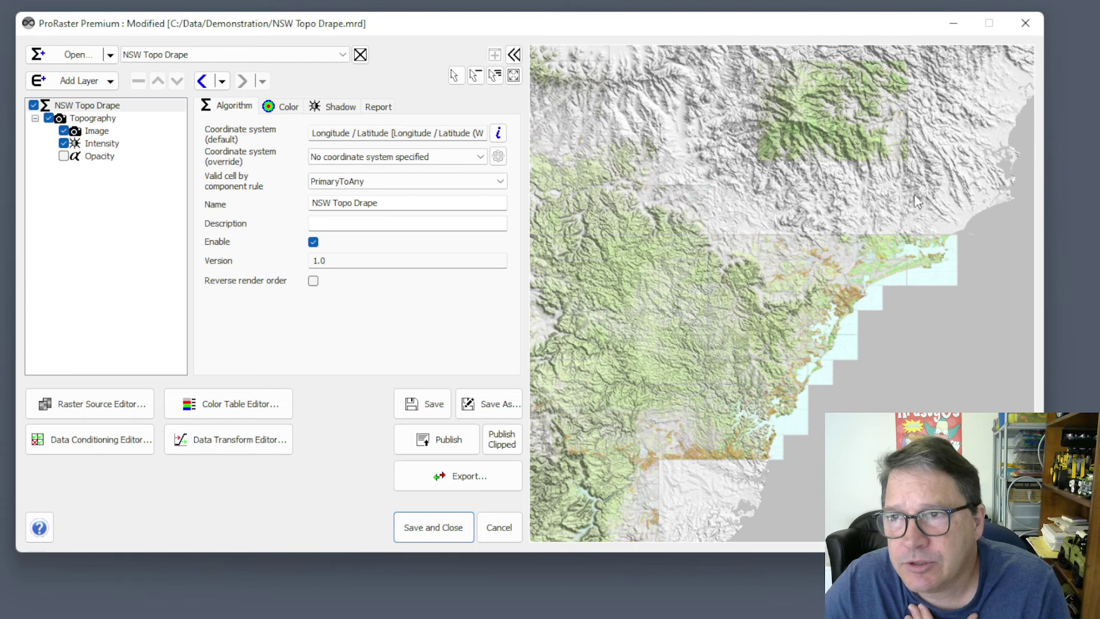
{"action": "left_click", "coordinate": [502, 183]}
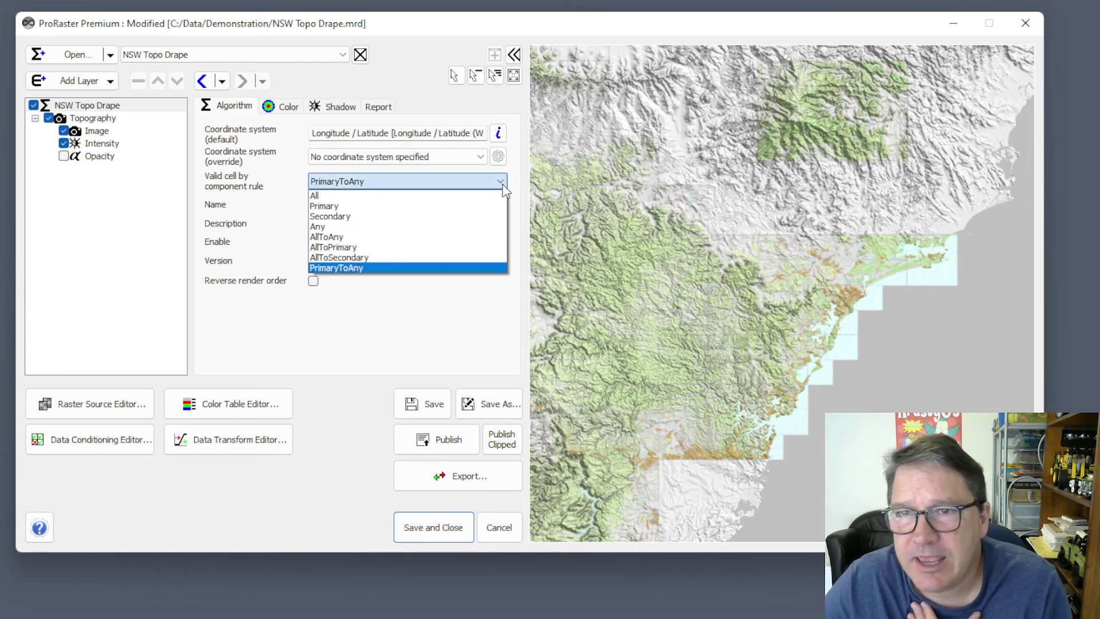
{"action": "left_click", "coordinate": [369, 237]}
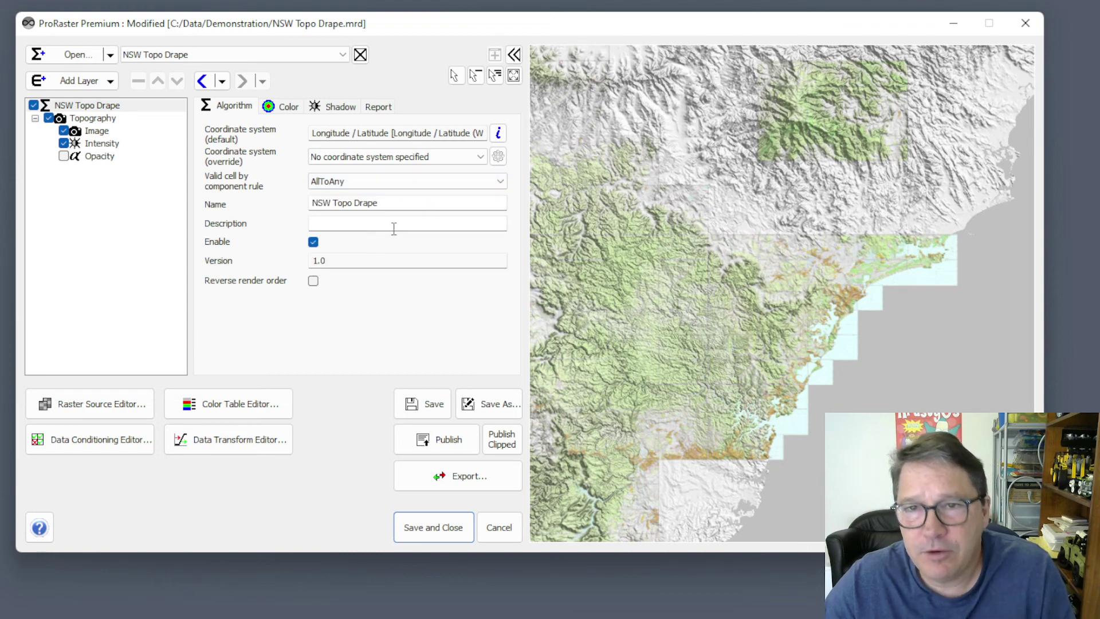
{"action": "left_click", "coordinate": [436, 182]}
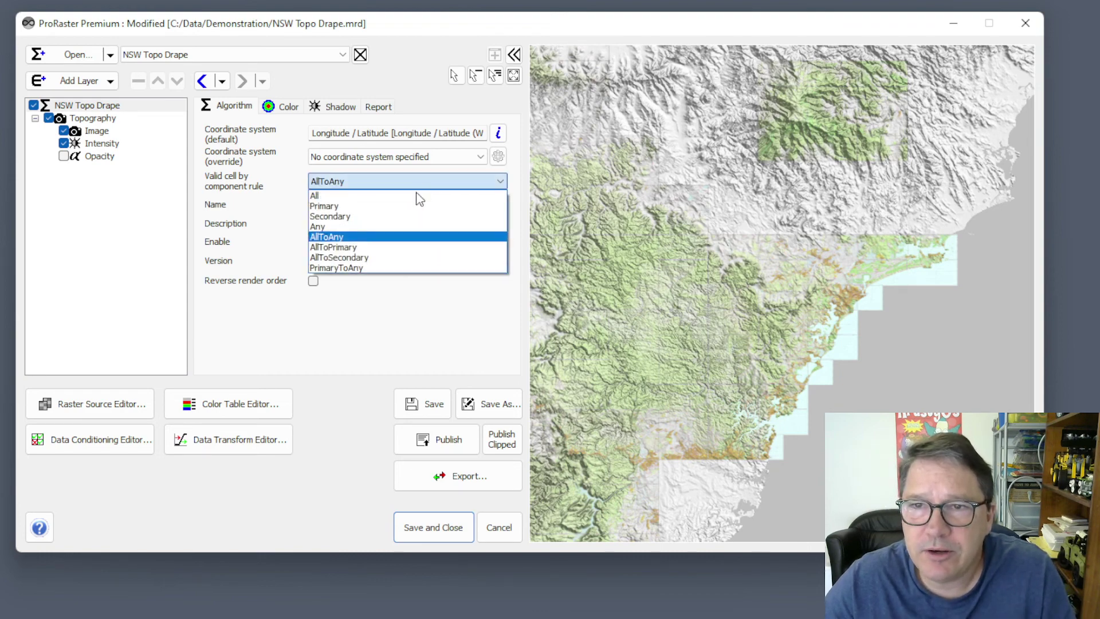
- Select PrimaryToAny as the drape's valid cell rule and review the rendered map
{"action": "left_click", "coordinate": [383, 268]}
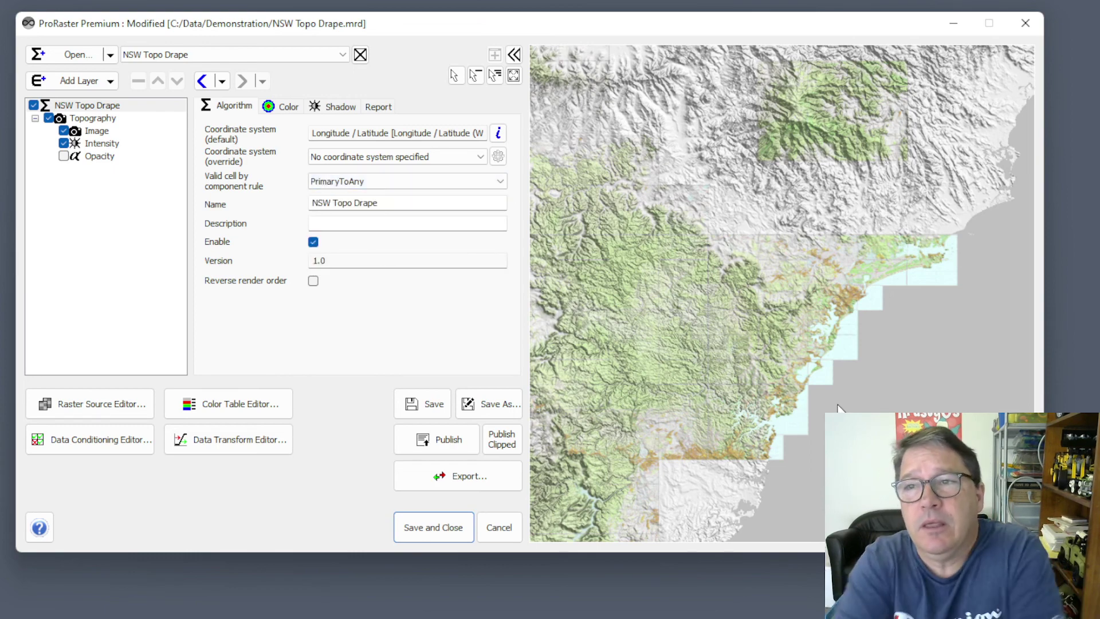